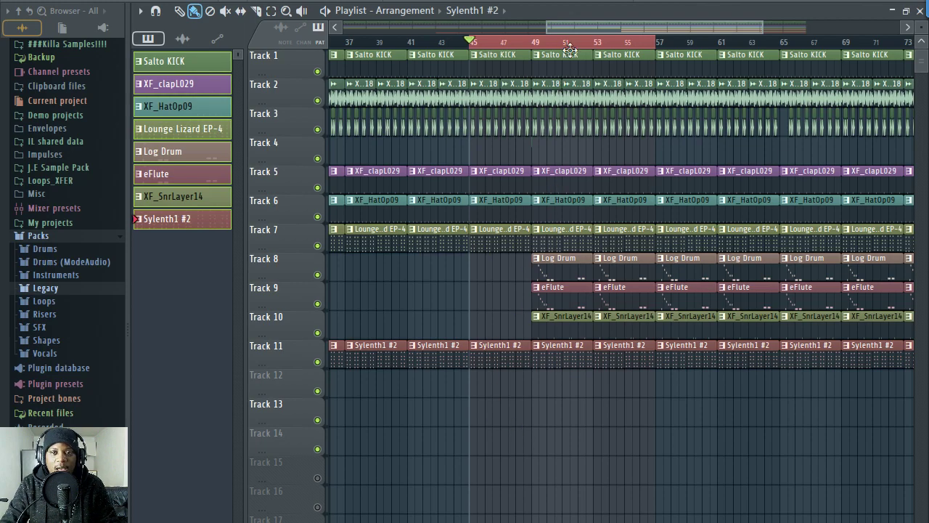
Play the arrangement from bar 45 to hear the transition into the section starting at bar 49
scroll(570, 50, down, 3)
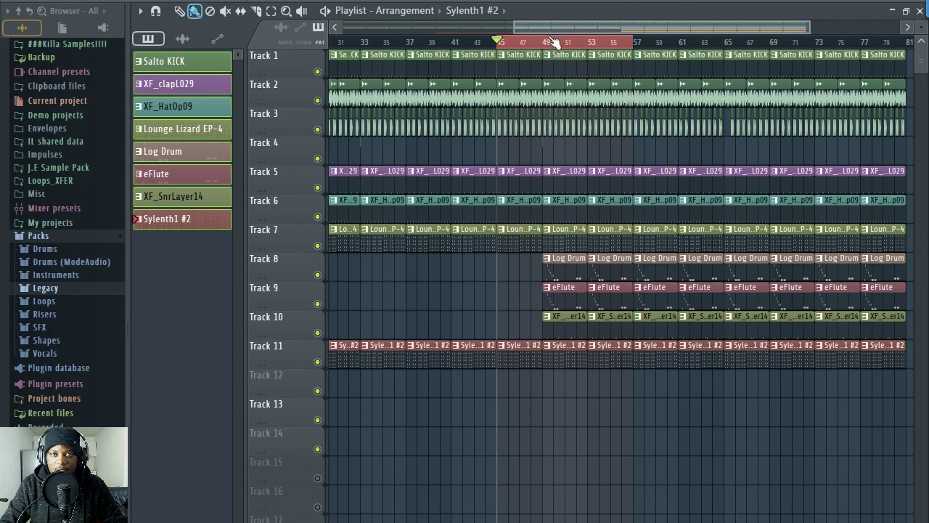
scroll(553, 42, up, 3)
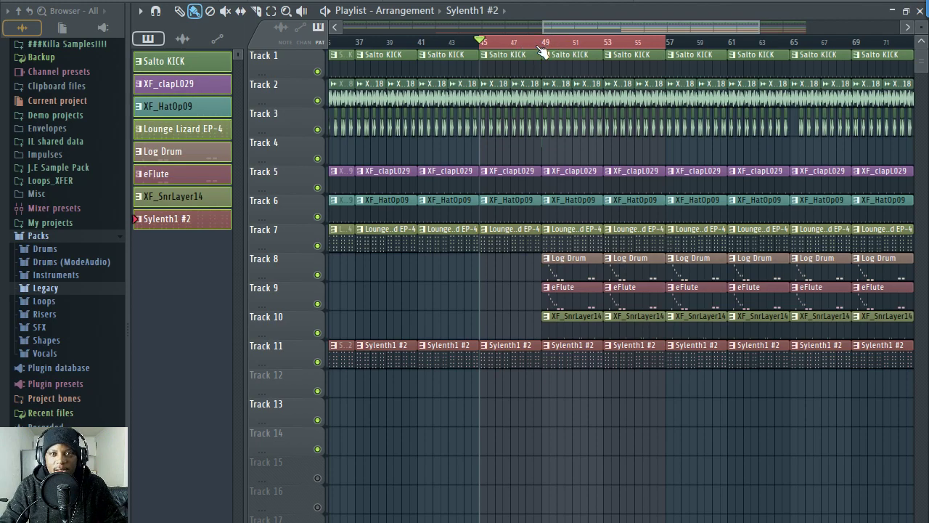
scroll(540, 48, down, 4)
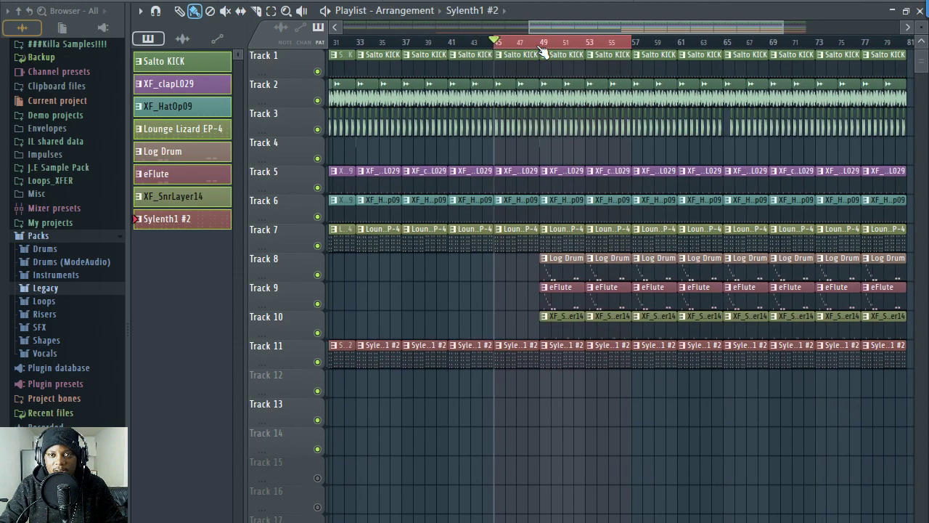
scroll(553, 25, up, 2)
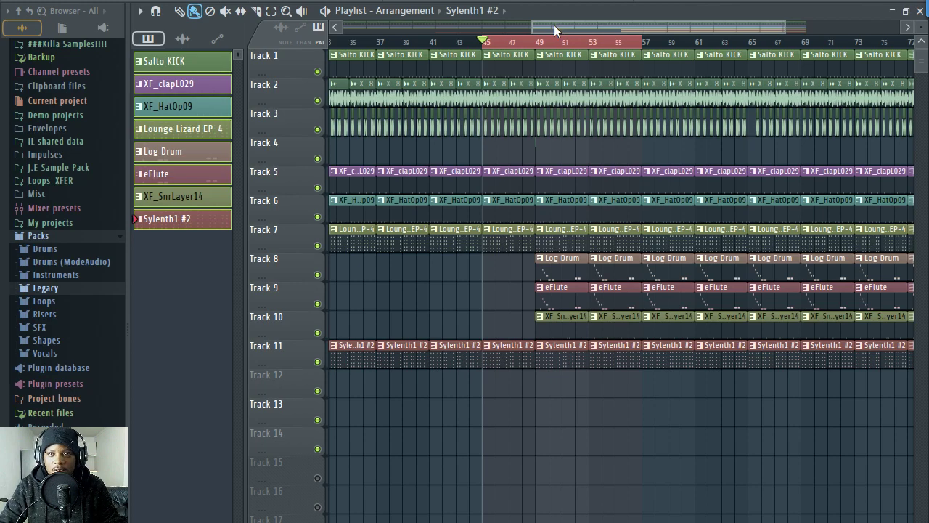
key(space)
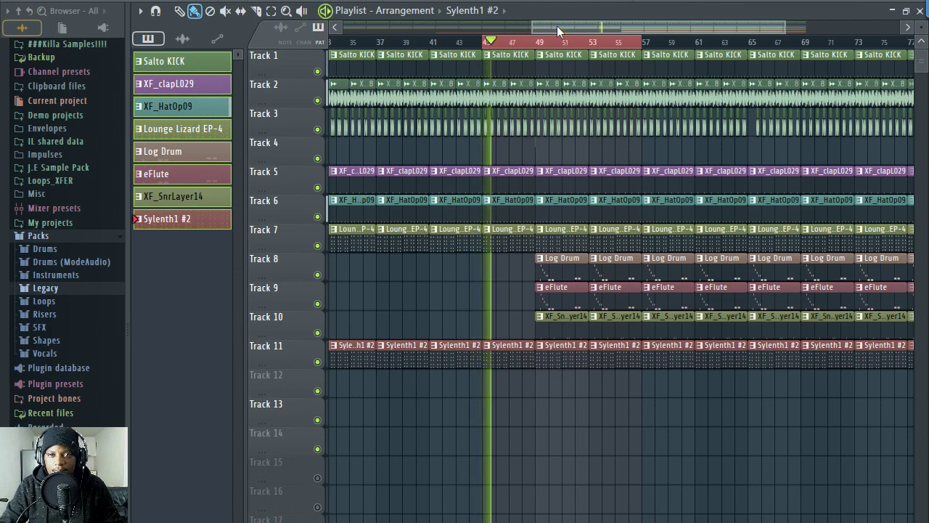
scroll(559, 36, up, 2)
drag(581, 26, 586, 26)
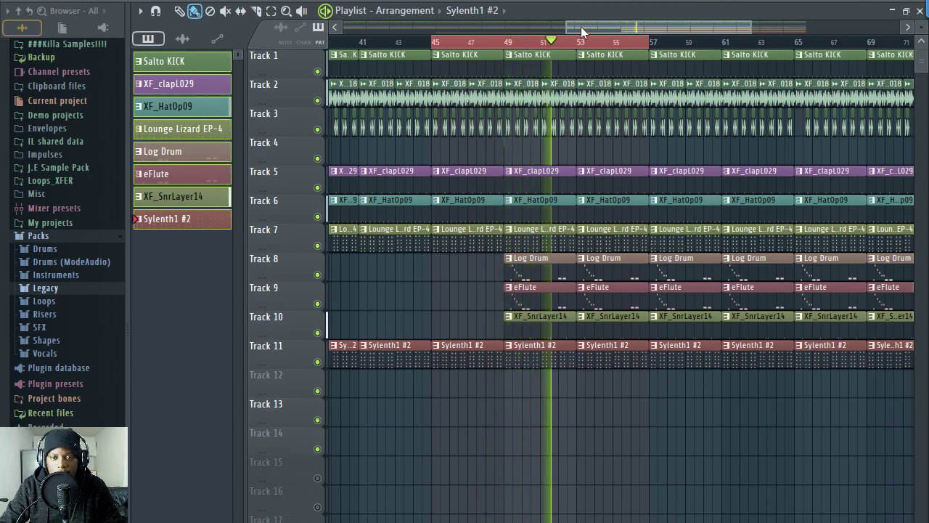
key(space)
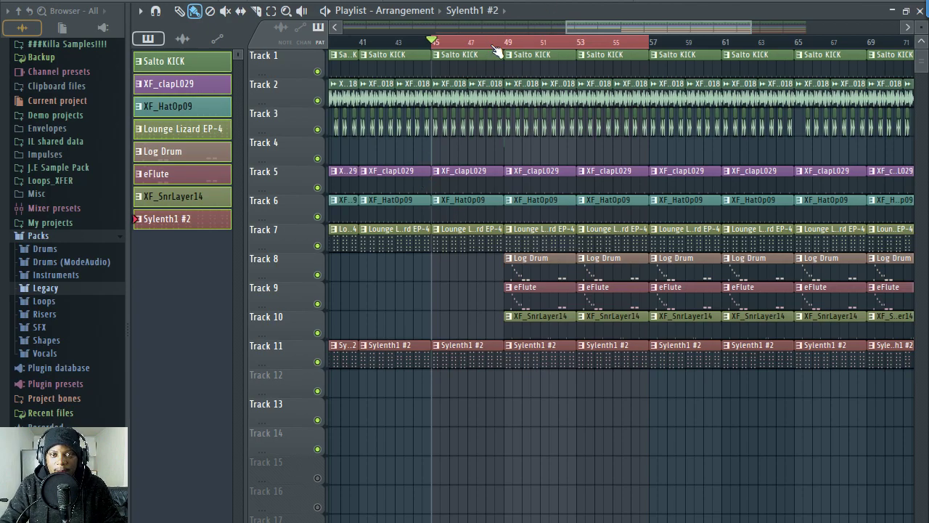
Shorten the Salto KICK clip that starts at bar 45 on Track 1 so it ends at bar 47
scroll(495, 48, up, 4)
scroll(495, 48, down, 2)
scroll(495, 53, down, 1)
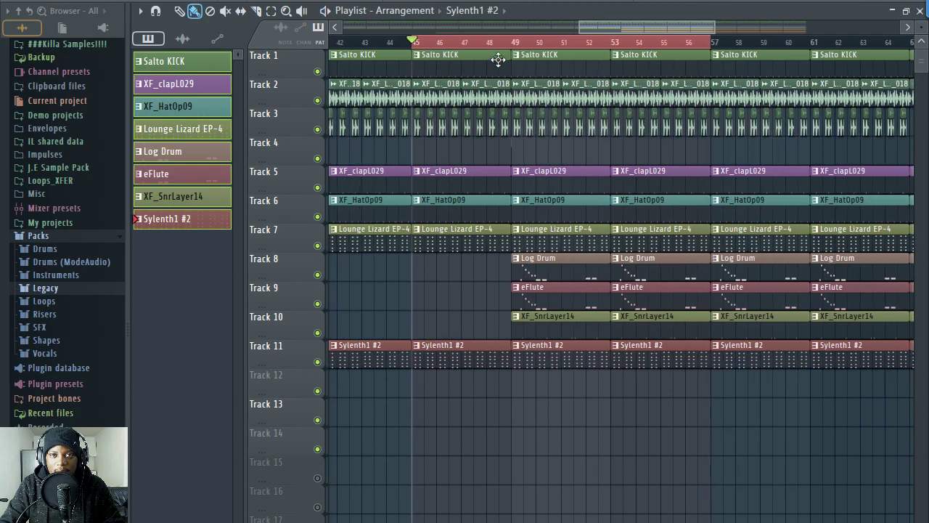
drag(634, 28, 616, 29)
scroll(530, 112, up, 2)
scroll(581, 73, down, 2)
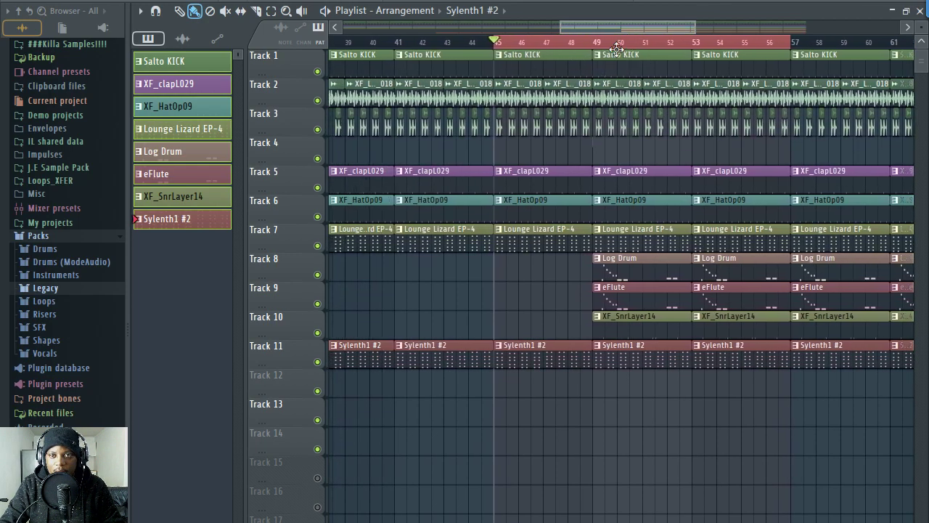
scroll(545, 49, up, 2)
scroll(513, 61, up, 1)
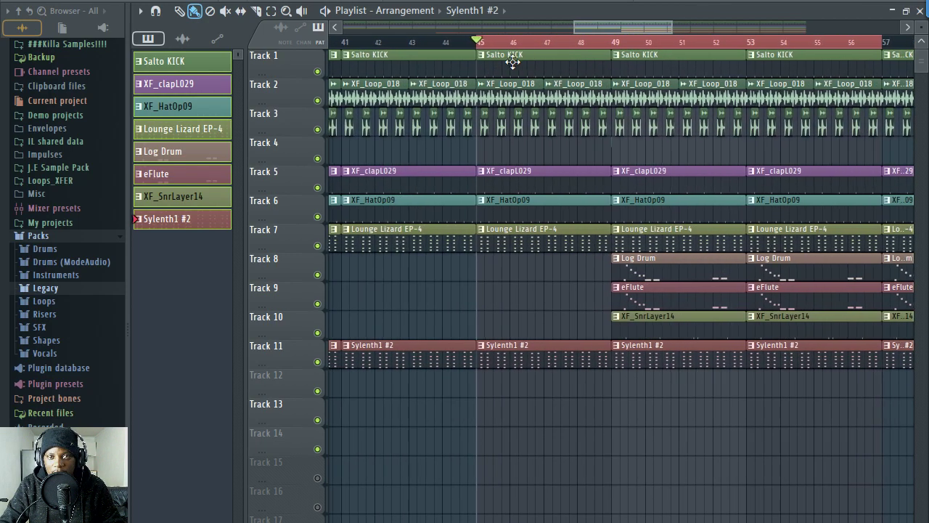
scroll(918, 27, up, 2)
scroll(918, 27, up, 1)
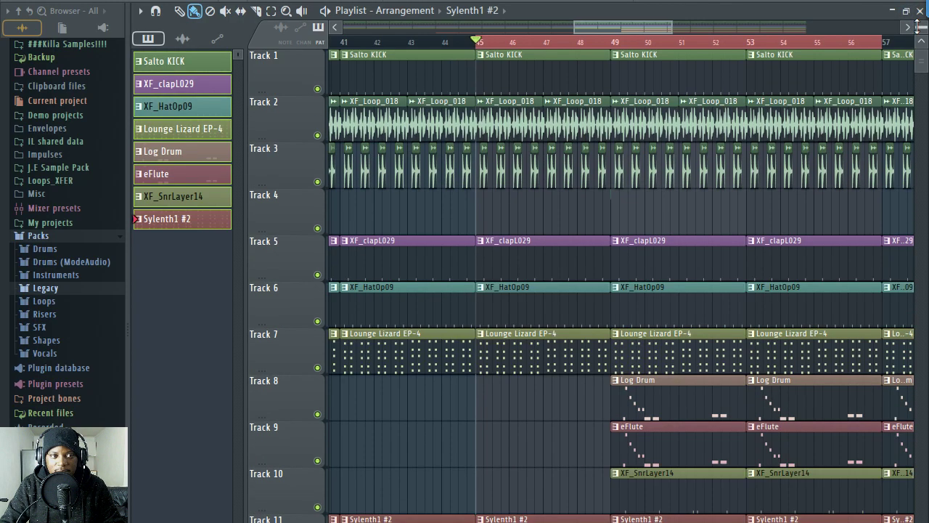
scroll(917, 27, down, 2)
scroll(918, 30, up, 1)
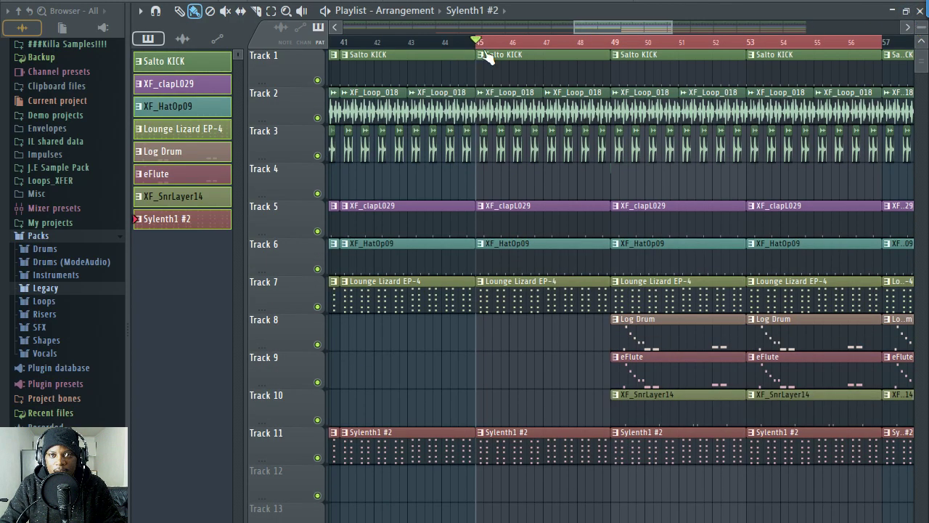
scroll(614, 31, down, 1)
scroll(592, 55, up, 1)
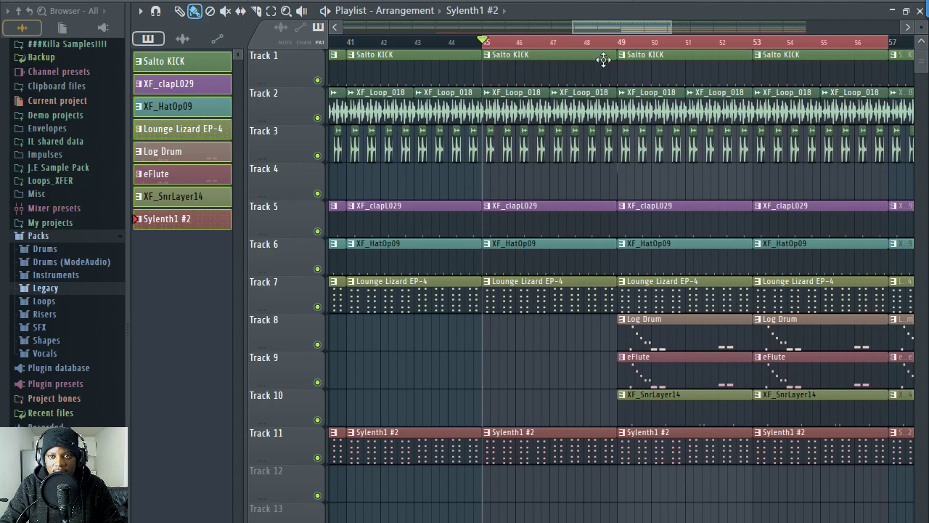
drag(614, 57, 546, 56)
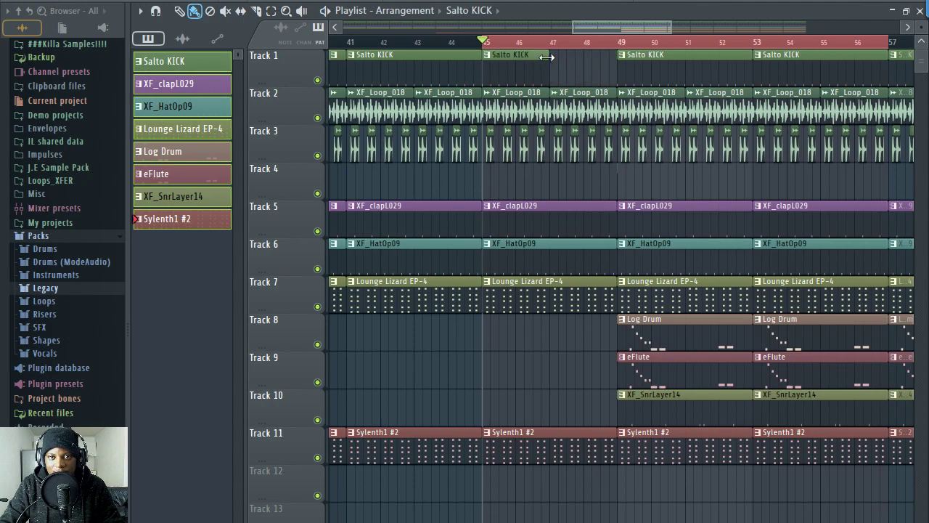
Play from bar 45 to hear the transition with the kick dropped out before bar 49
scroll(537, 43, down, 2)
key(space)
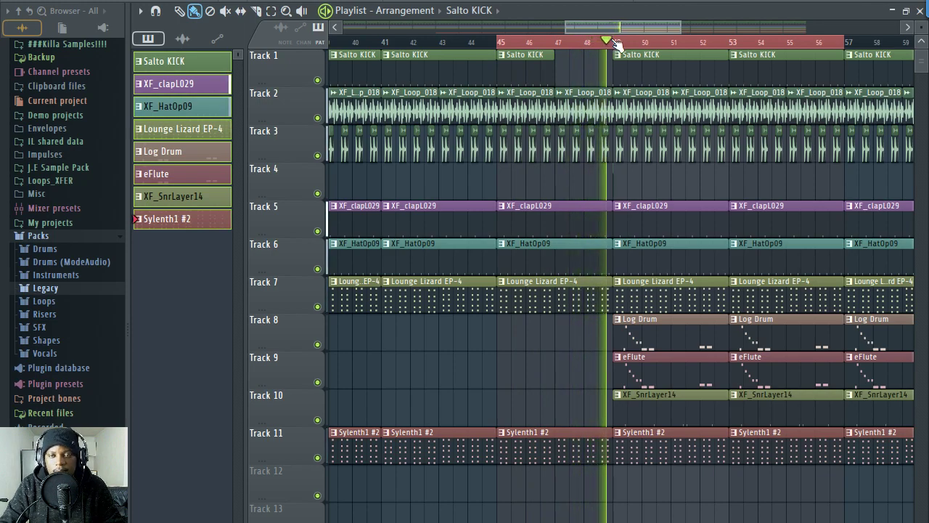
key(space)
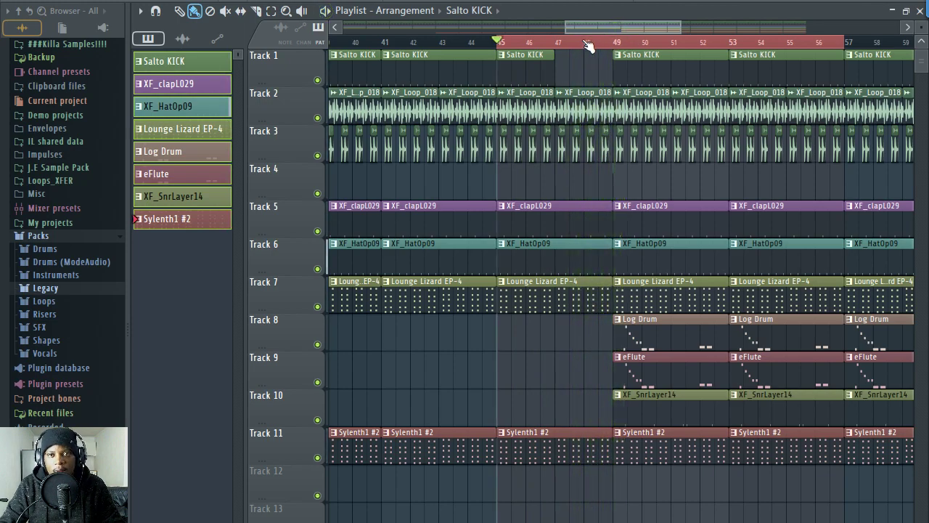
scroll(588, 45, up, 2)
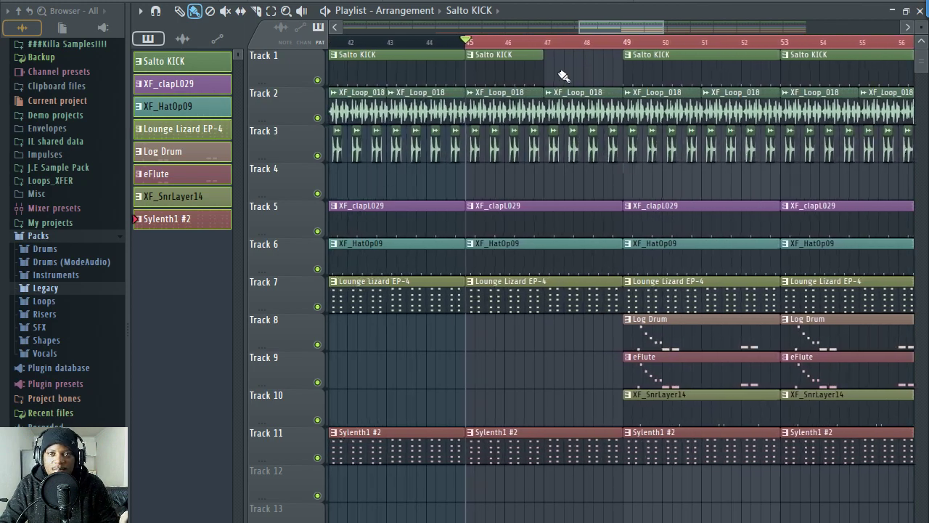
scroll(615, 38, down, 2)
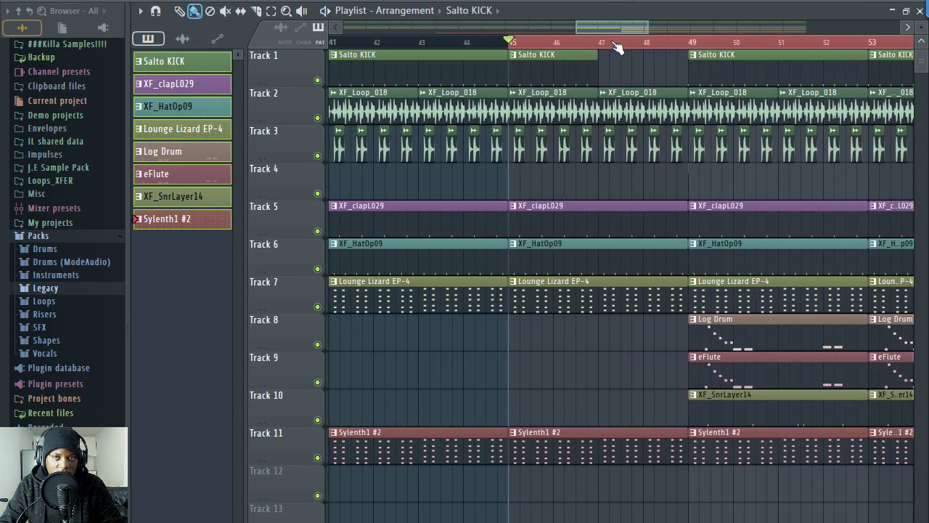
scroll(621, 27, up, 2)
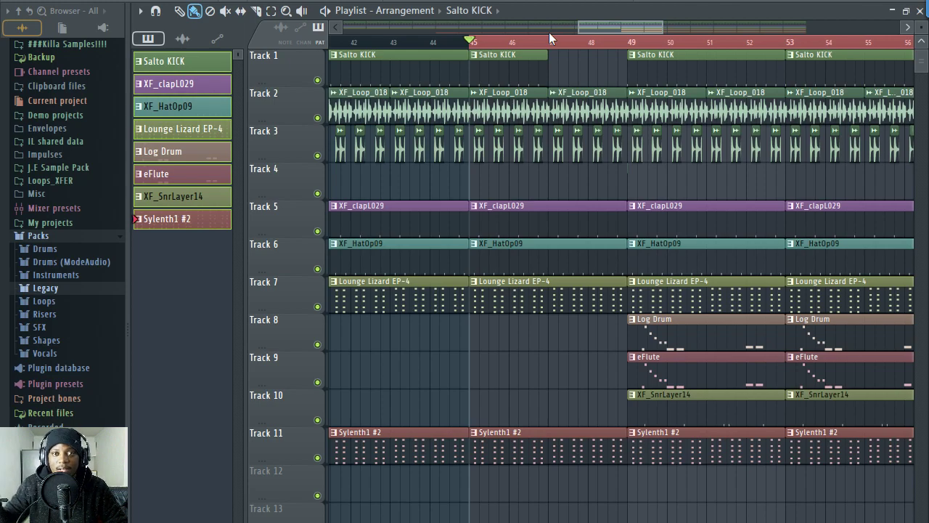
key(space)
scroll(608, 45, up, 1)
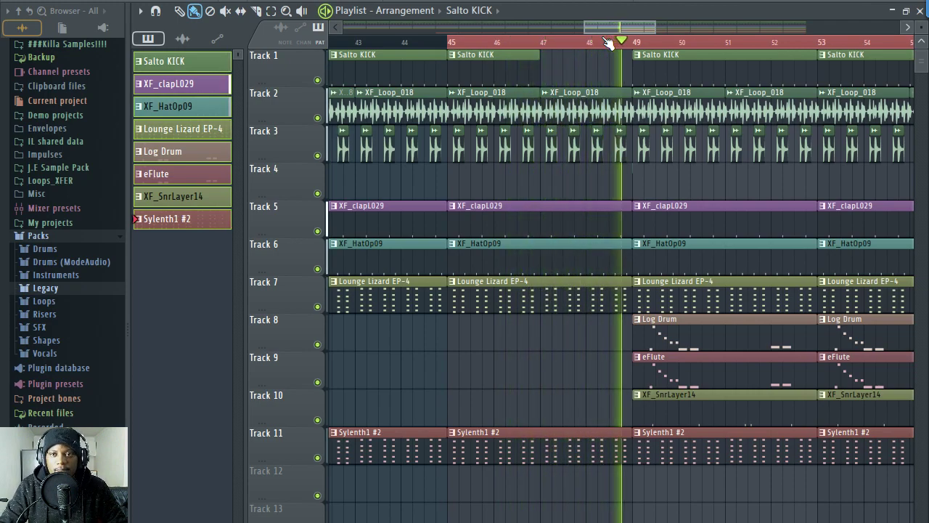
key(space)
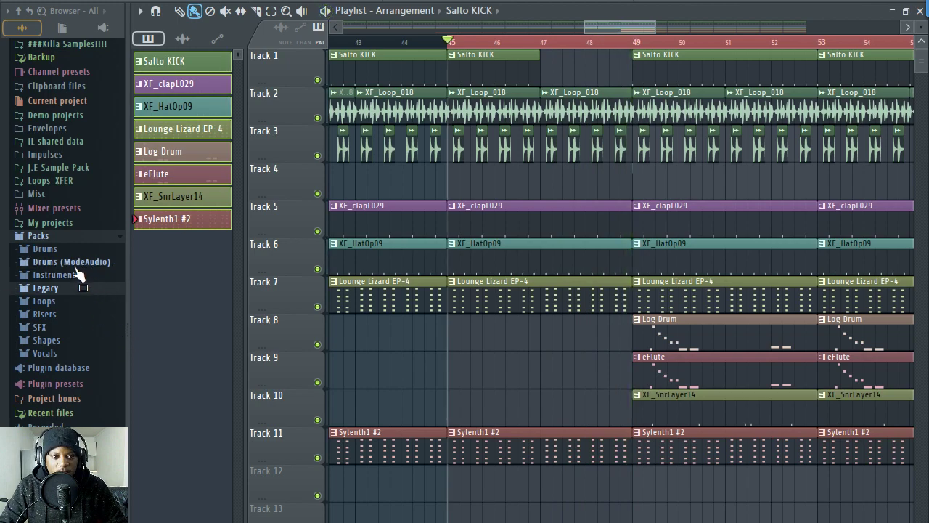
Add the Grv Crash 01 sample from the Drums Cymbals pack to Track 12 at bar 49
click(65, 250)
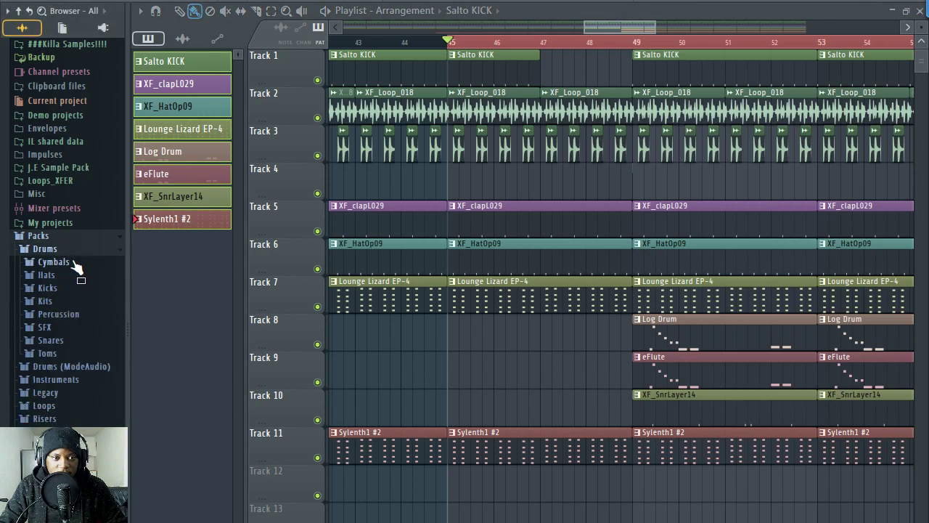
click(79, 262)
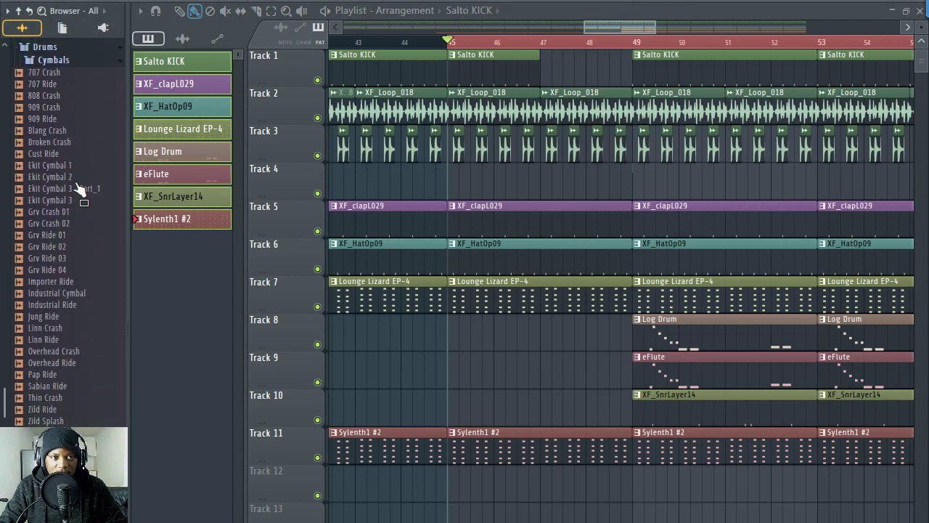
drag(63, 99, 645, 481)
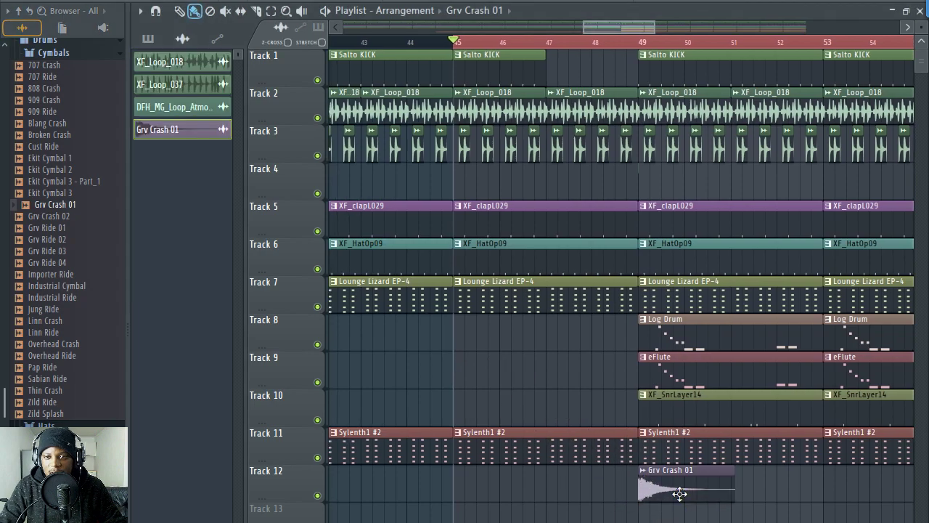
Lower the volume of the Grv Crash 01 clip on Track 12 in its sample settings
scroll(592, 103, down, 2)
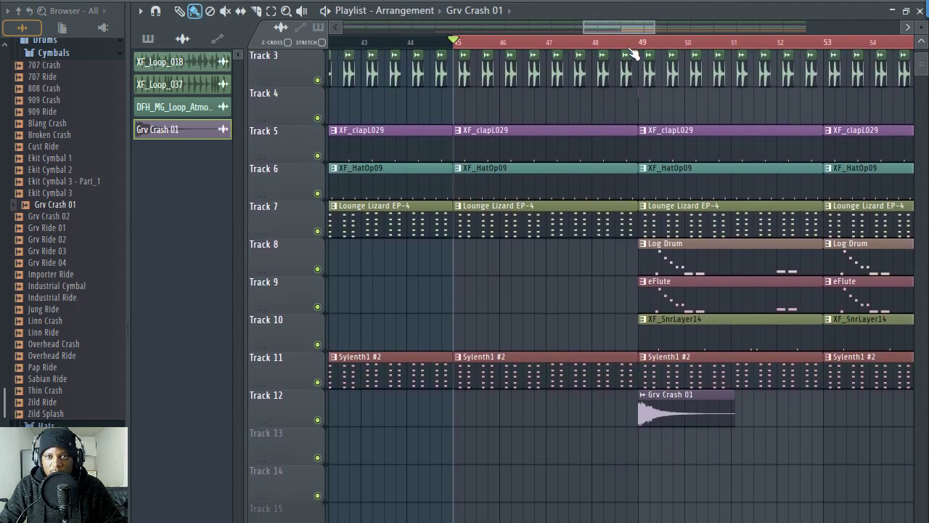
scroll(626, 33, down, 2)
scroll(634, 76, right, 3)
drag(623, 32, 591, 30)
drag(724, 140, 733, 71)
drag(646, 29, 667, 30)
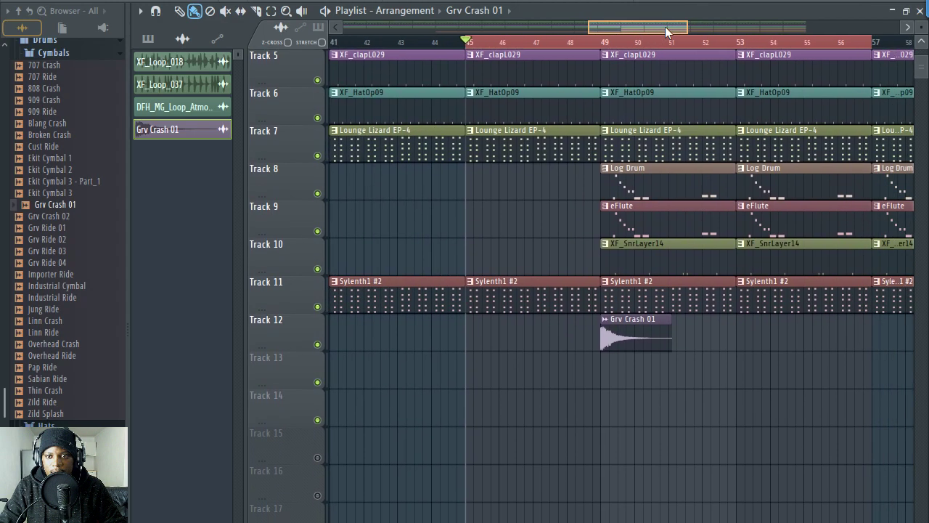
drag(625, 143, 622, 102)
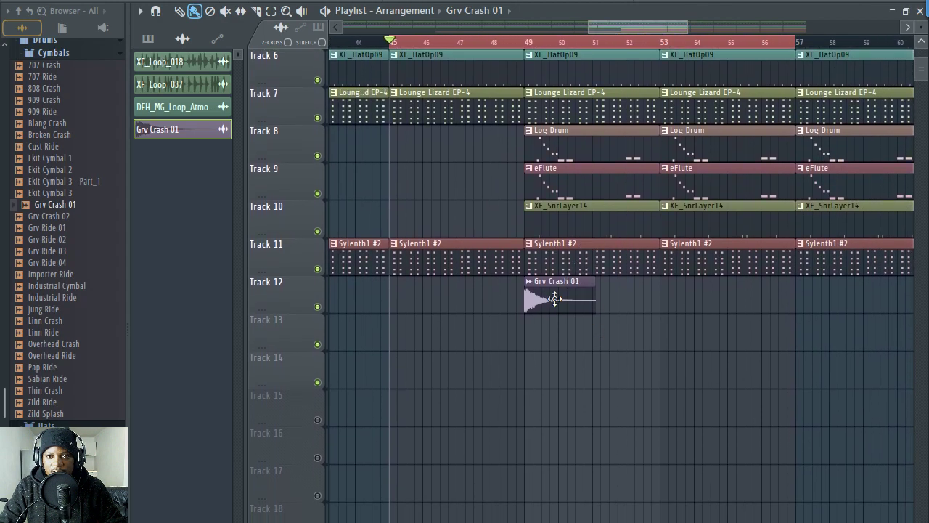
double_click(555, 299)
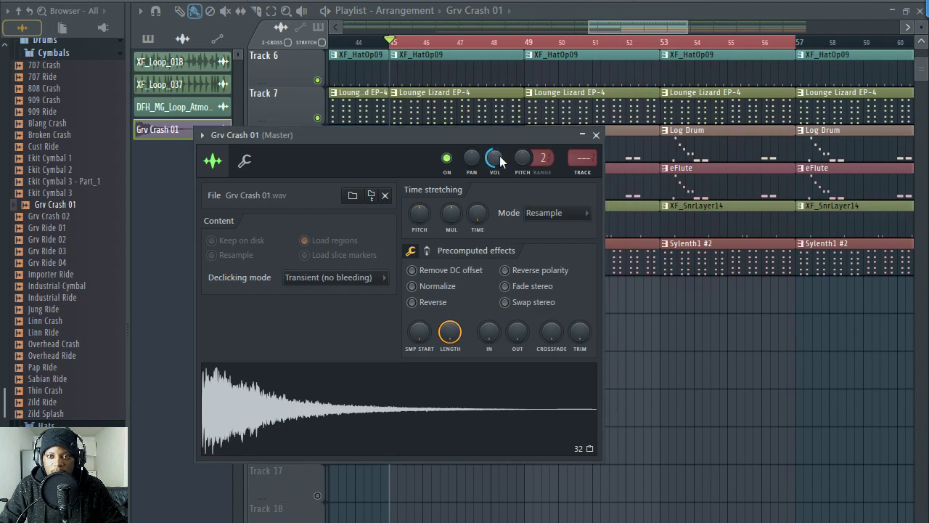
click(596, 135)
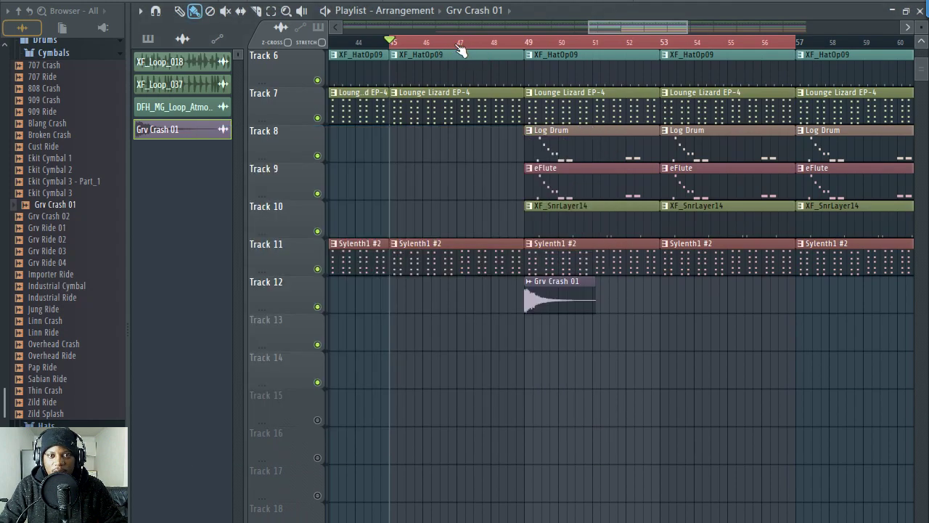
Play from bar 47 through the crash at bar 49 and check its volume in the sample settings
key(space)
click(461, 42)
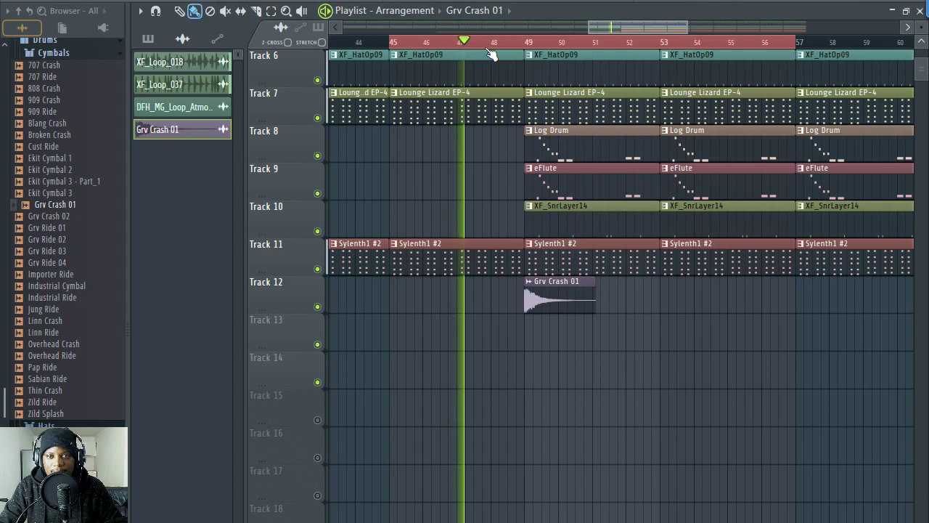
drag(627, 20, 619, 25)
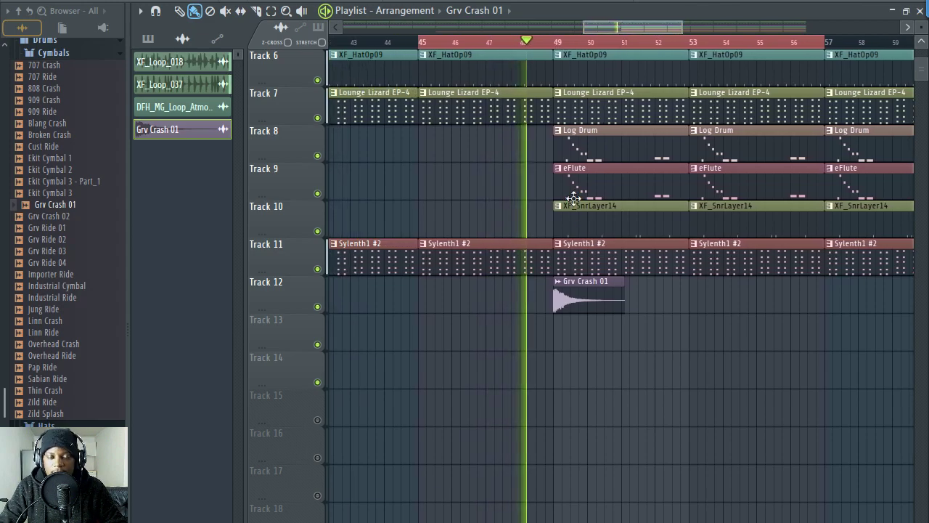
double_click(566, 306)
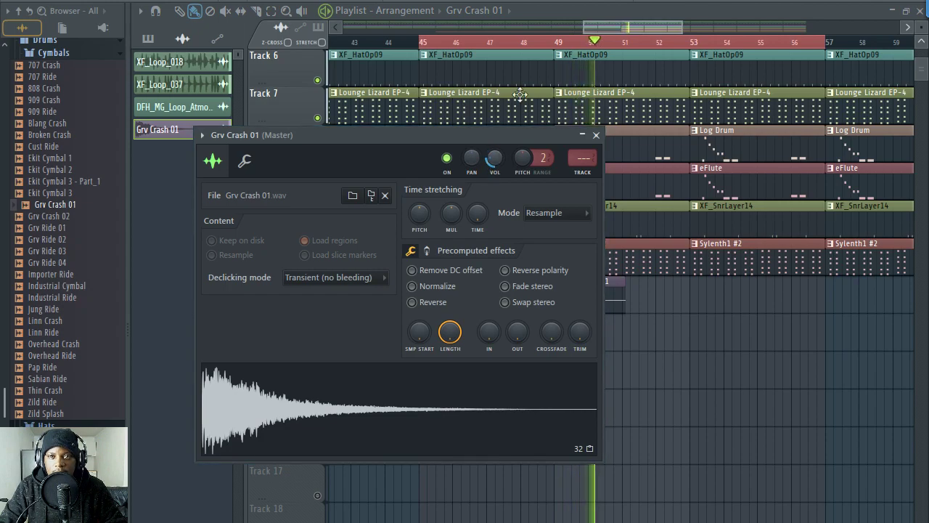
click(596, 135)
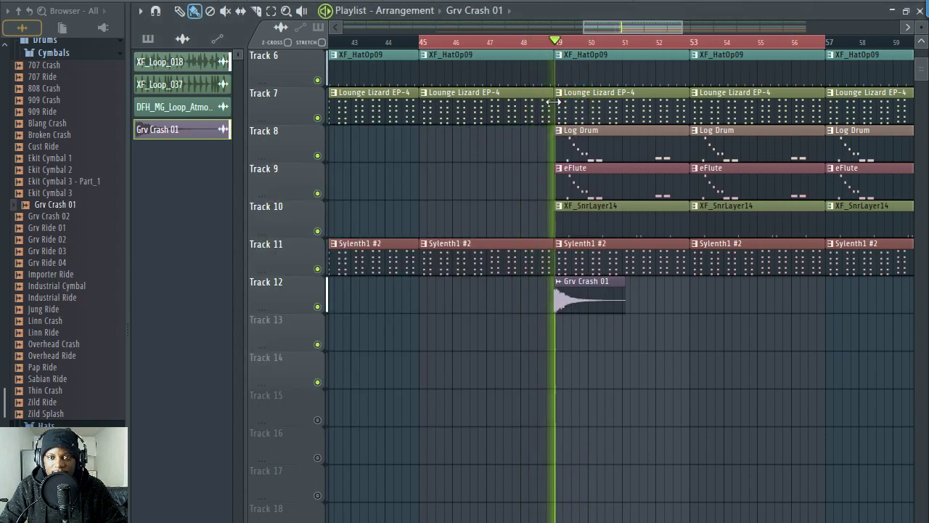
double_click(584, 299)
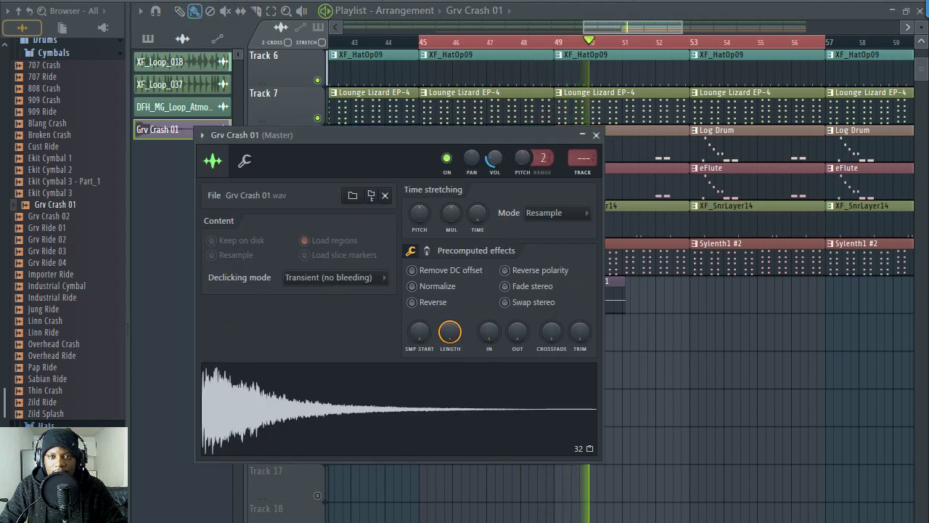
key(space)
click(596, 135)
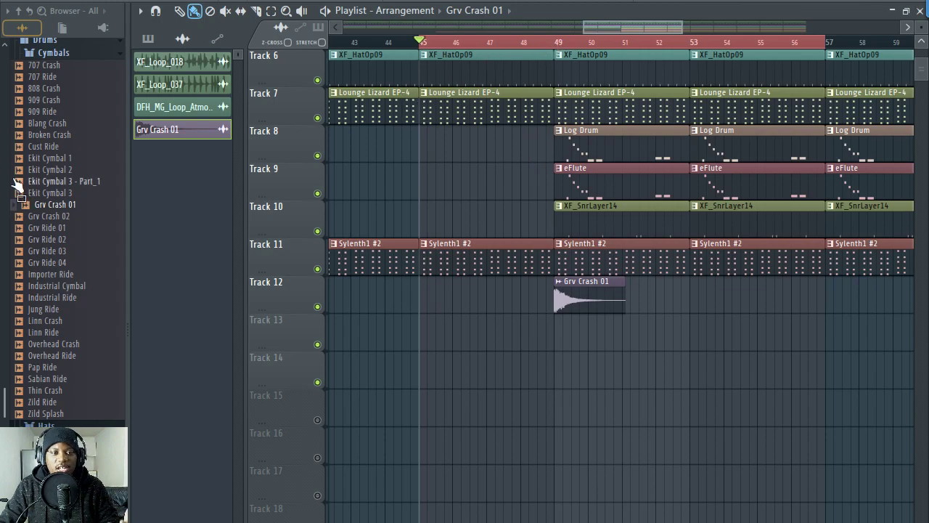
Audition transition effects in the Drums SFX folder, including Bracke Burp, Alb Sweep, Alma Crash and Alma Radio 1 SFX
scroll(55, 319, down, 4)
click(43, 336)
scroll(66, 291, down, 11)
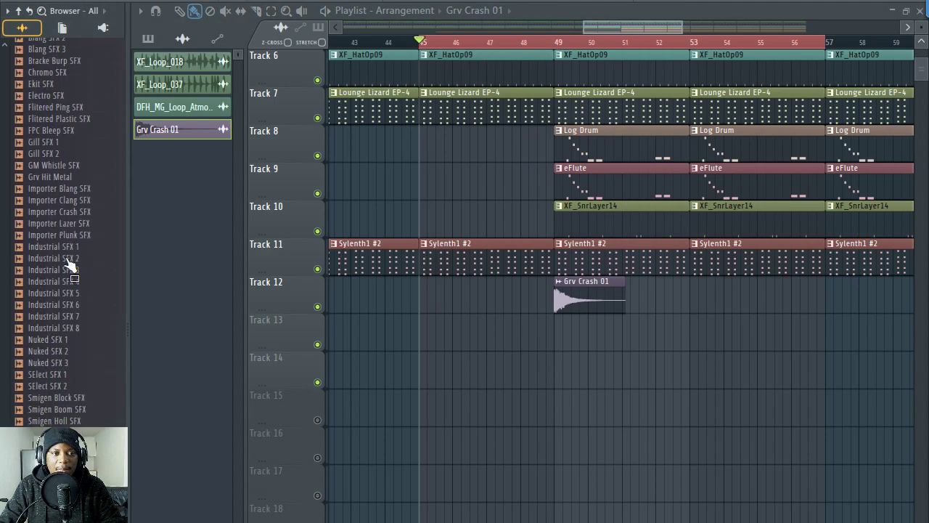
scroll(64, 160, up, 1)
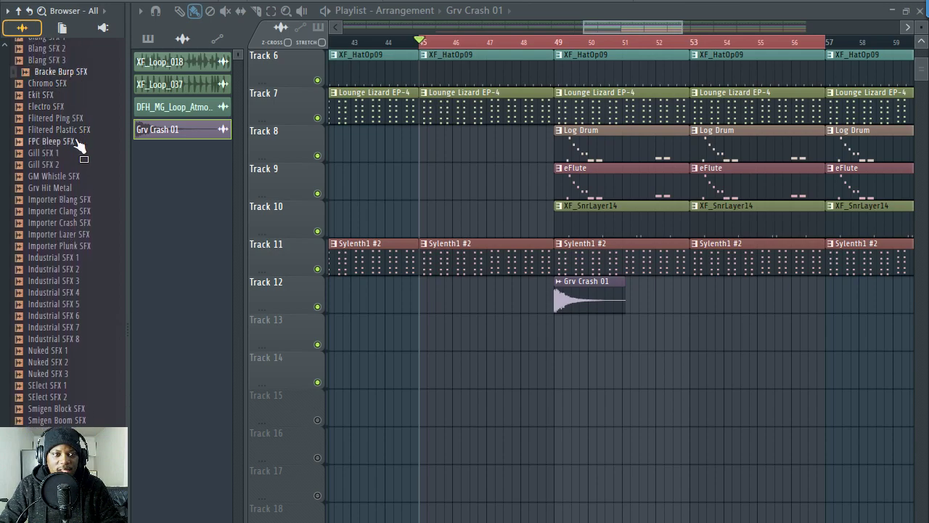
scroll(67, 181, up, 6)
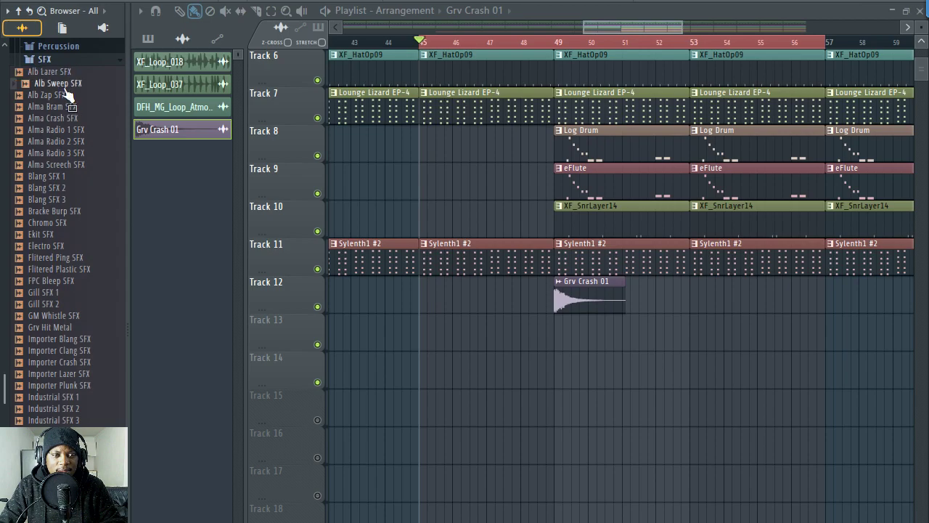
drag(189, 168, 82, 105)
click(79, 118)
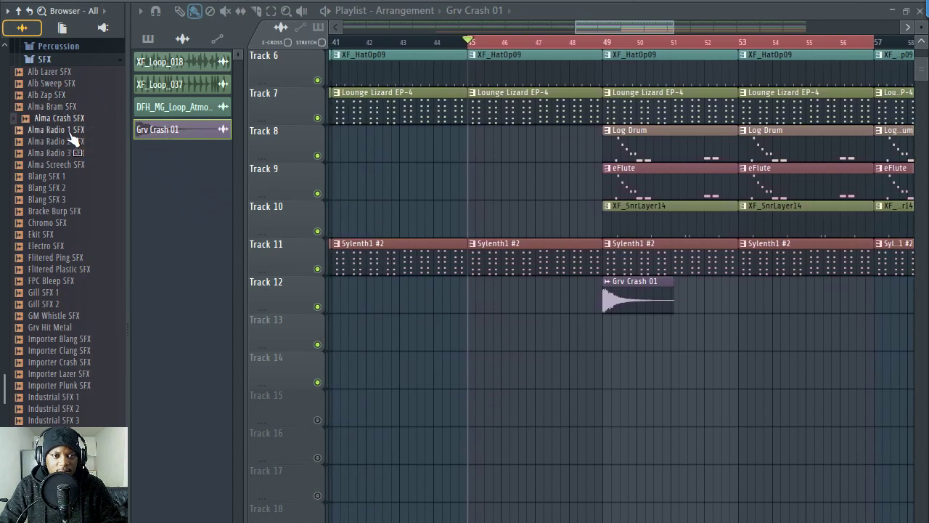
click(69, 129)
click(69, 141)
click(66, 62)
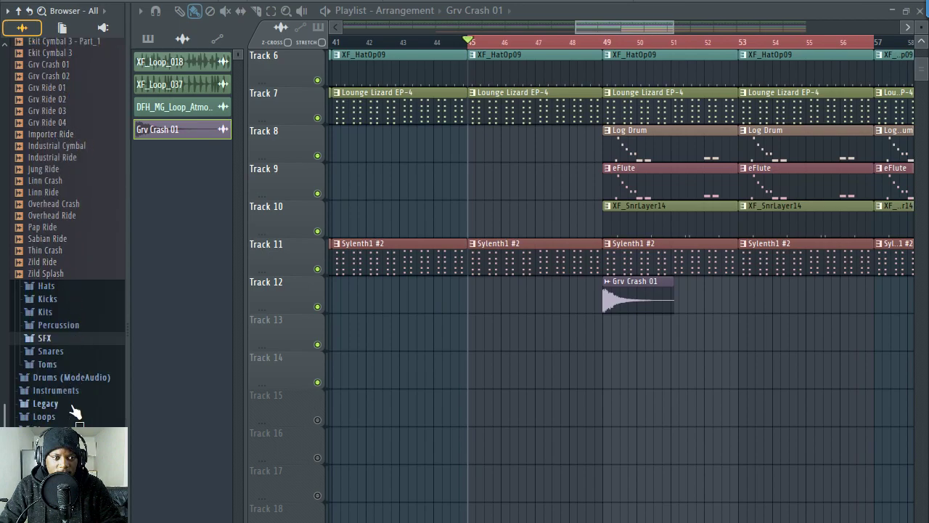
Audition samples in the SFX folder of the Drums (ModeAudio) pack, including Hyper HollywoodHills Iron FX and MA MirrorHall RetroFuture FX
click(71, 376)
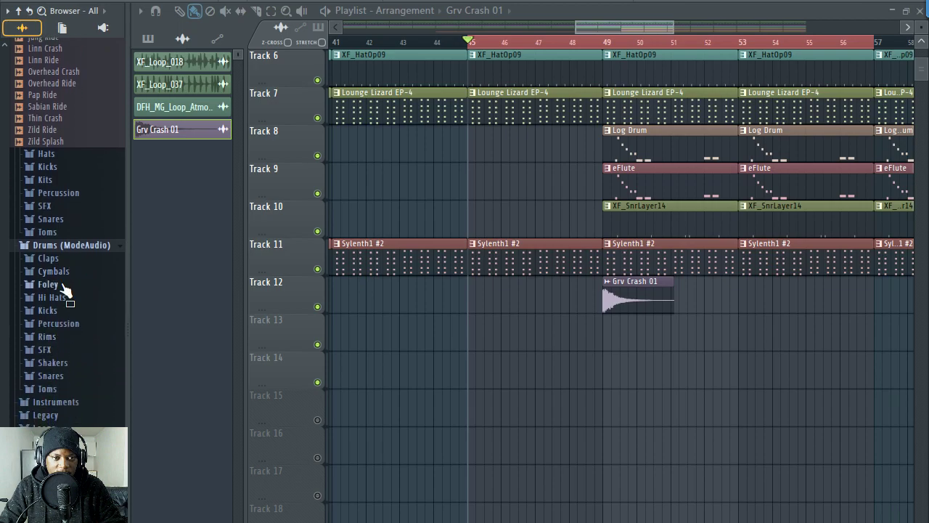
click(58, 343)
scroll(65, 285, down, 5)
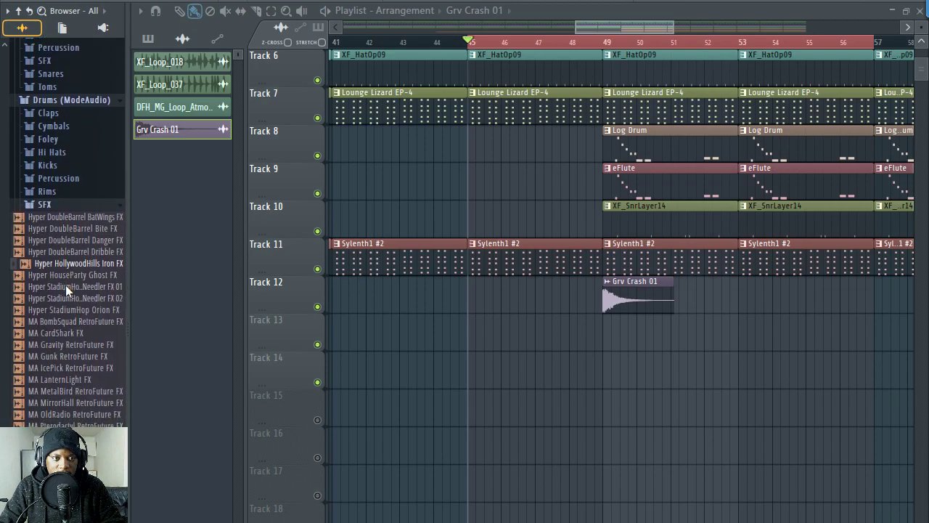
click(72, 402)
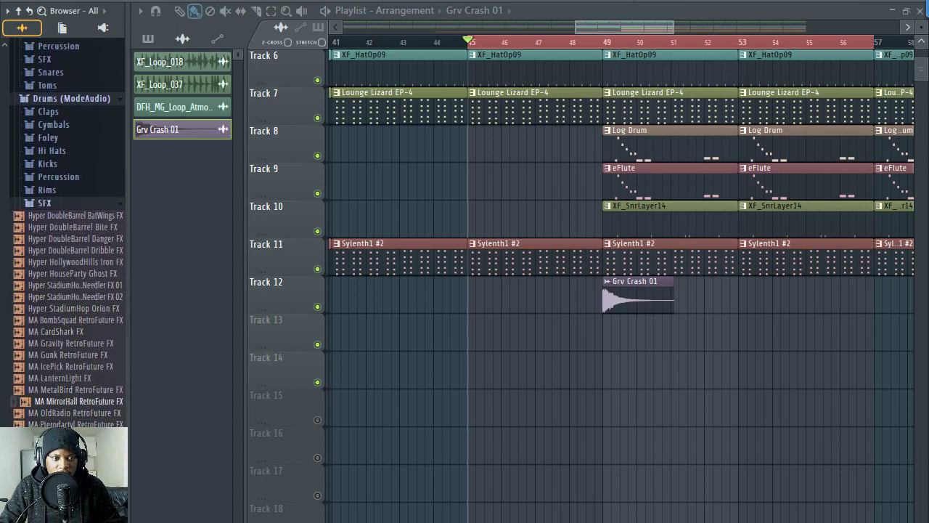
click(65, 101)
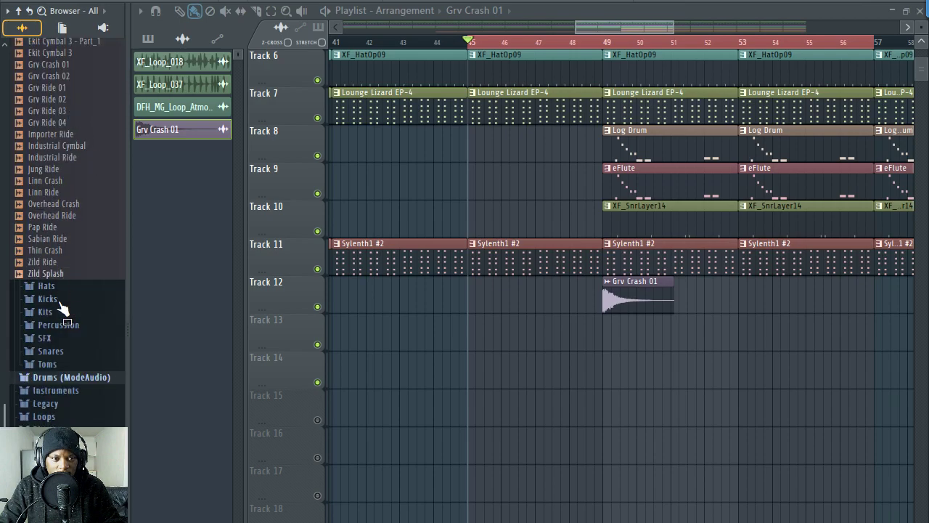
Add the FX Choir Swell sample from the SFX pack to Track 13 so its peak leads into bar 49
scroll(69, 355, down, 3)
scroll(69, 353, down, 5)
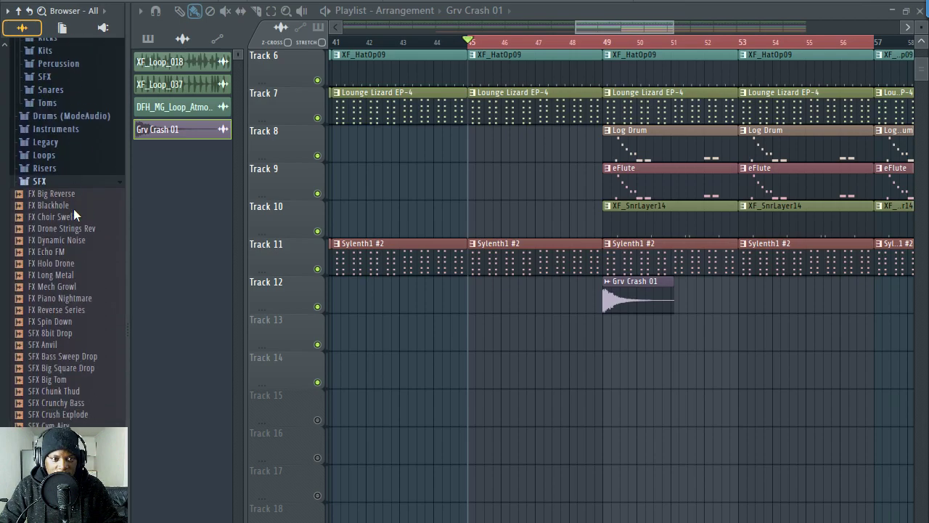
drag(72, 234, 543, 392)
click(71, 201)
click(582, 330)
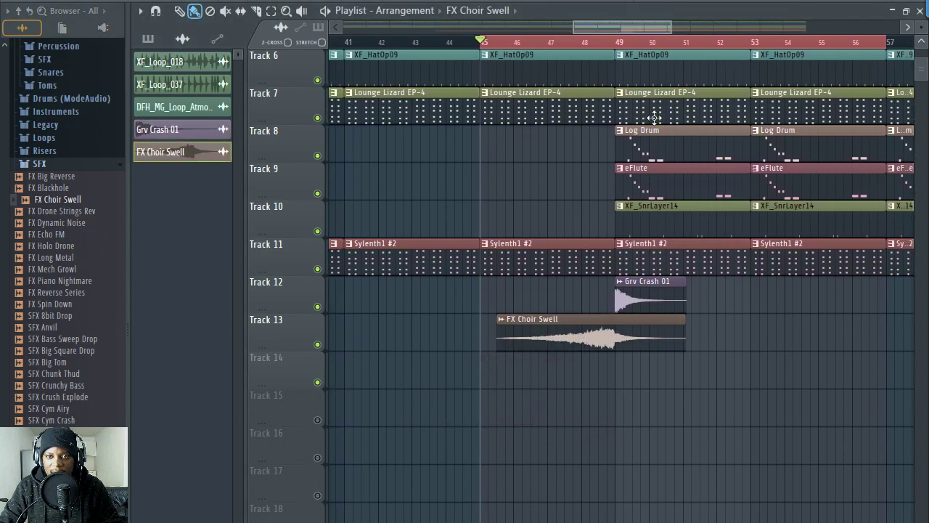
Lower the FX Choir Swell volume in its sample settings and play the swell through bar 49
double_click(585, 333)
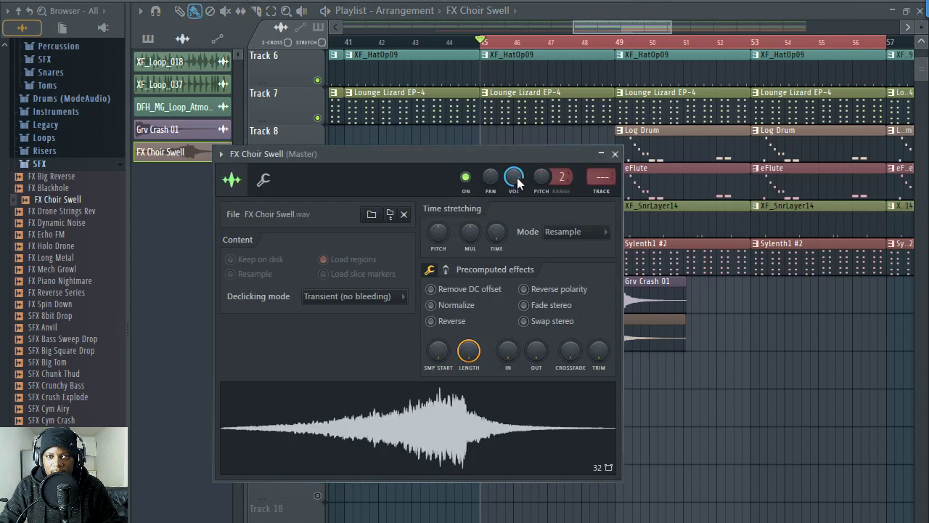
click(533, 43)
key(space)
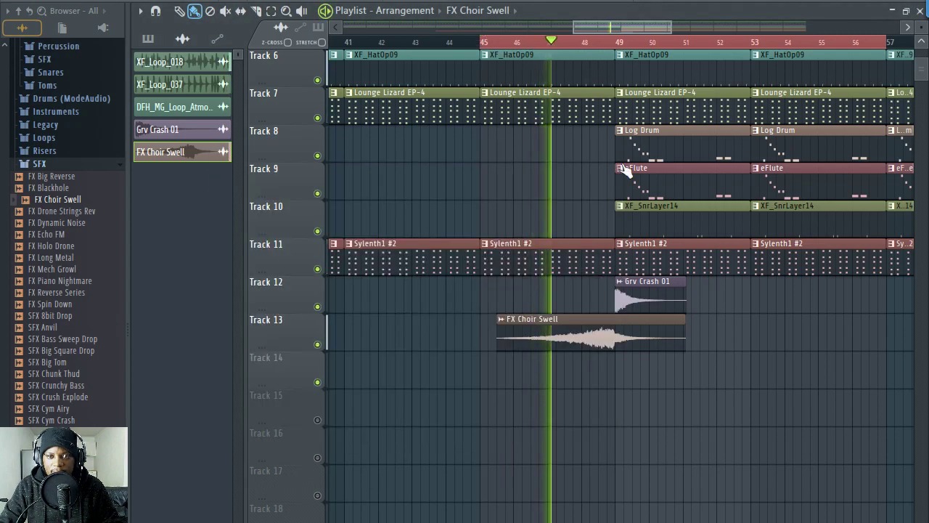
double_click(616, 341)
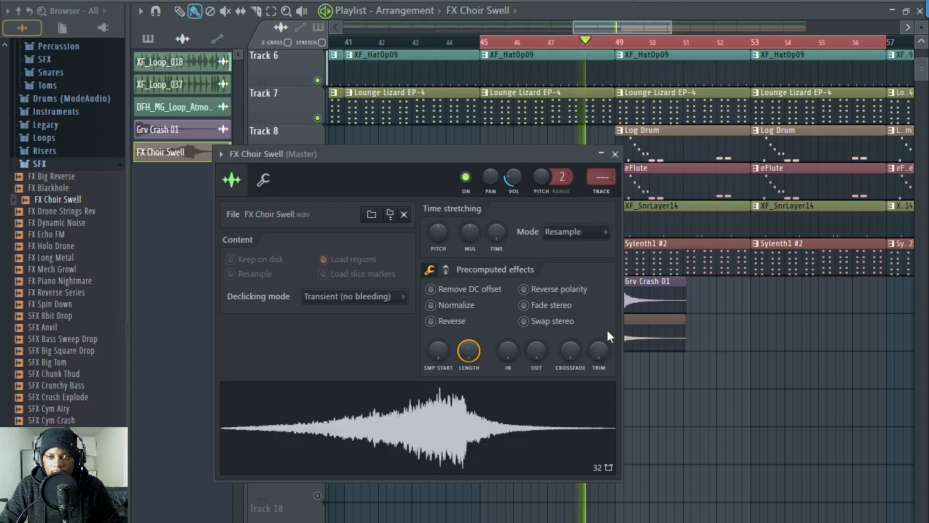
click(615, 153)
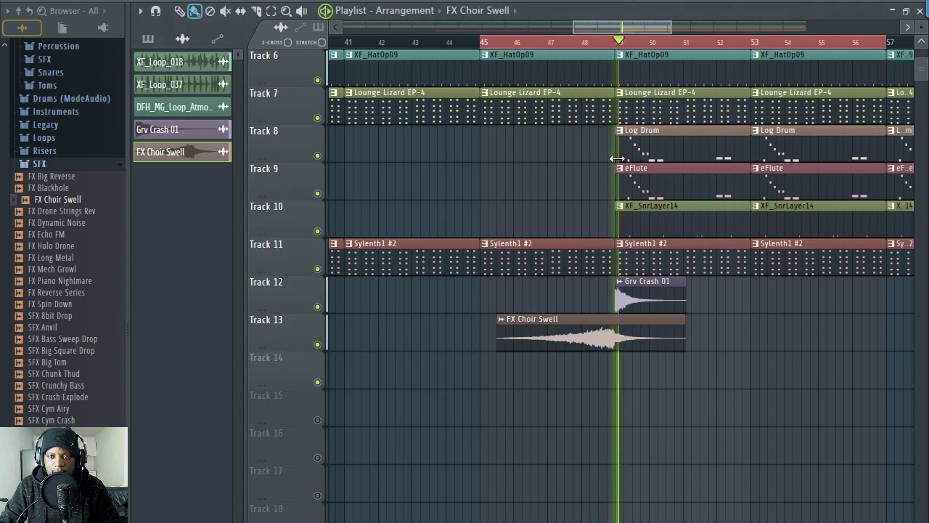
key(space)
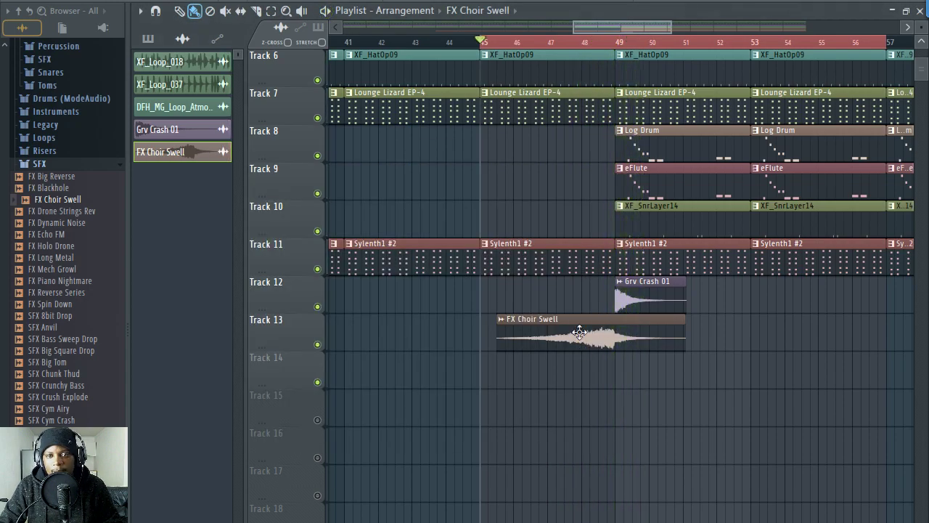
double_click(585, 348)
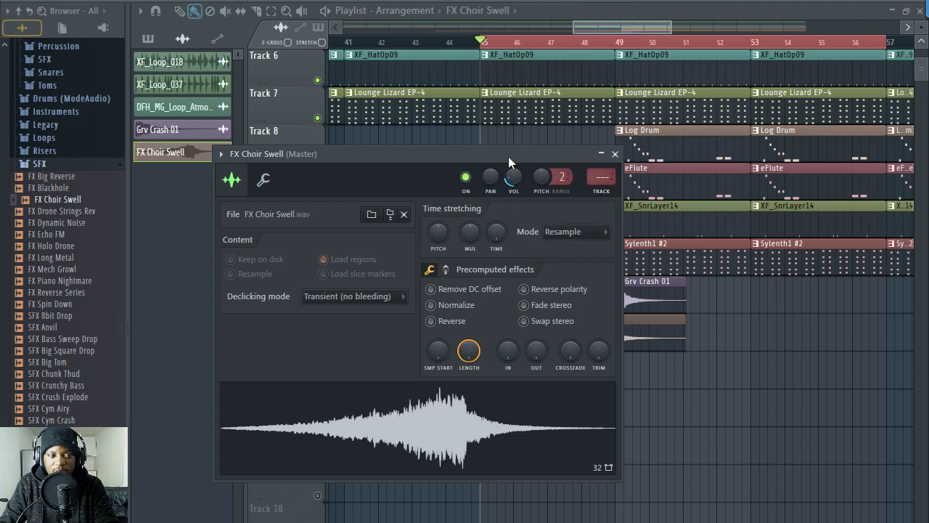
click(615, 154)
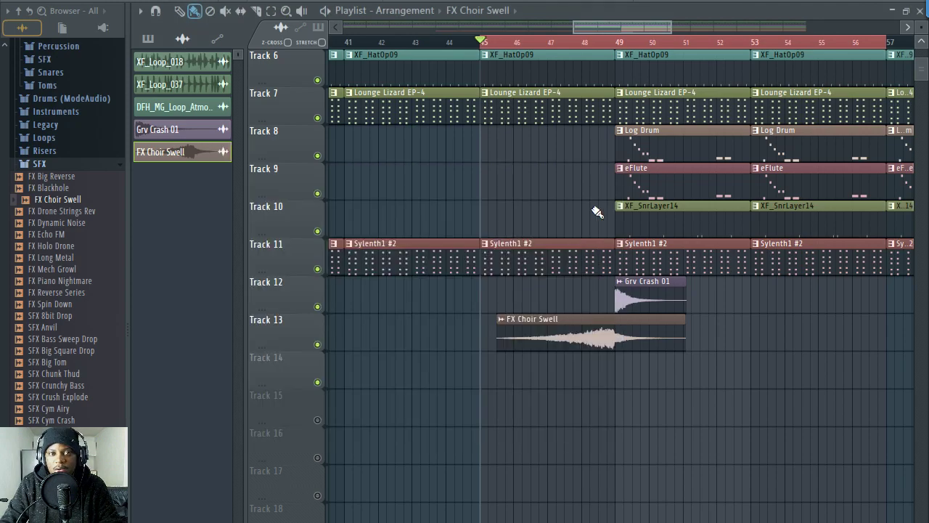
Delete the FX Choir Swell clip from Track 13 and remove its channel from the project
right_click(595, 333)
right_click(186, 149)
click(224, 310)
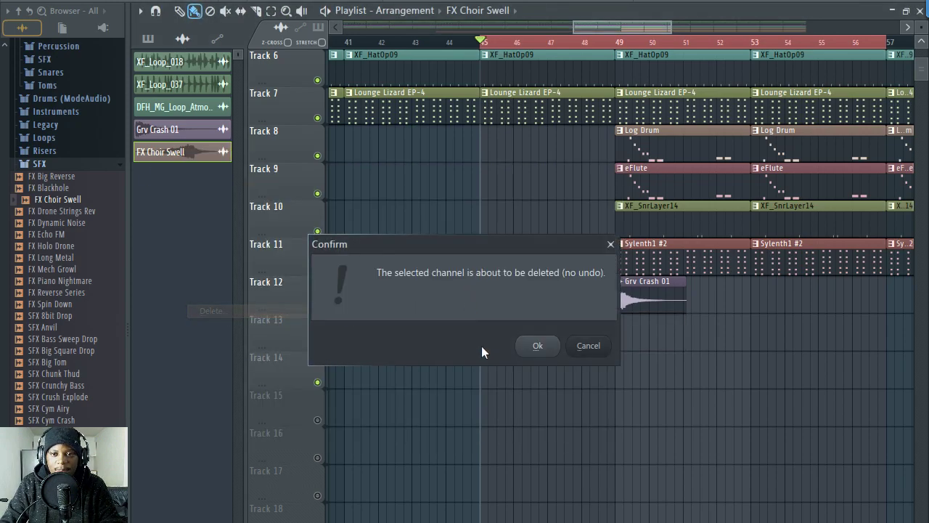
click(535, 343)
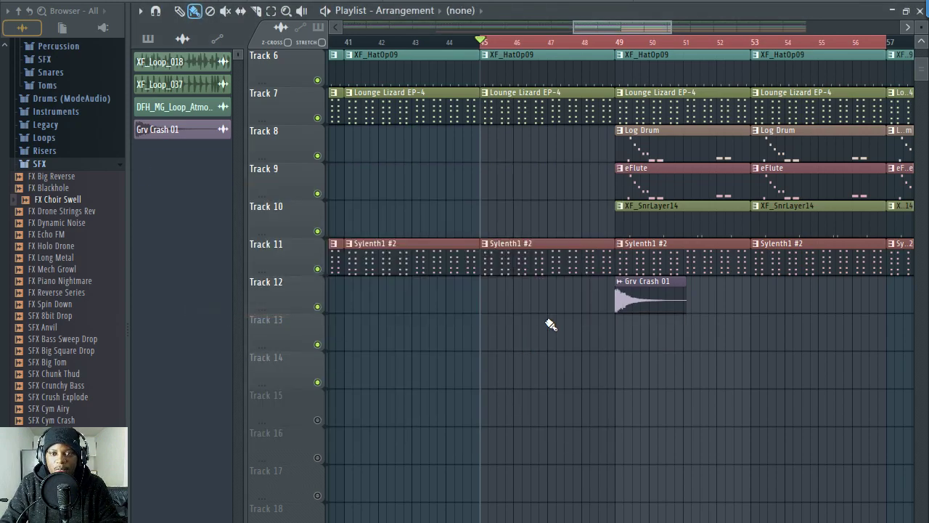
Try a second copy of the Grv Crash 01 clip on Track 13 near bar 49 and remove it
click(633, 296)
mouse_move(637, 342)
mouse_down()
mouse_move(624, 337)
mouse_move(638, 341)
mouse_up()
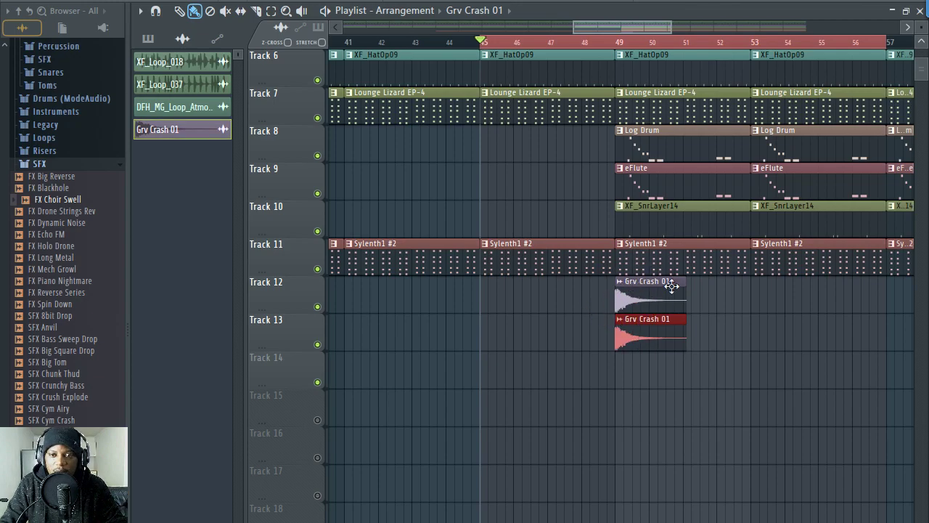
mouse_move(646, 336)
mouse_down()
mouse_move(622, 337)
mouse_move(648, 334)
mouse_up()
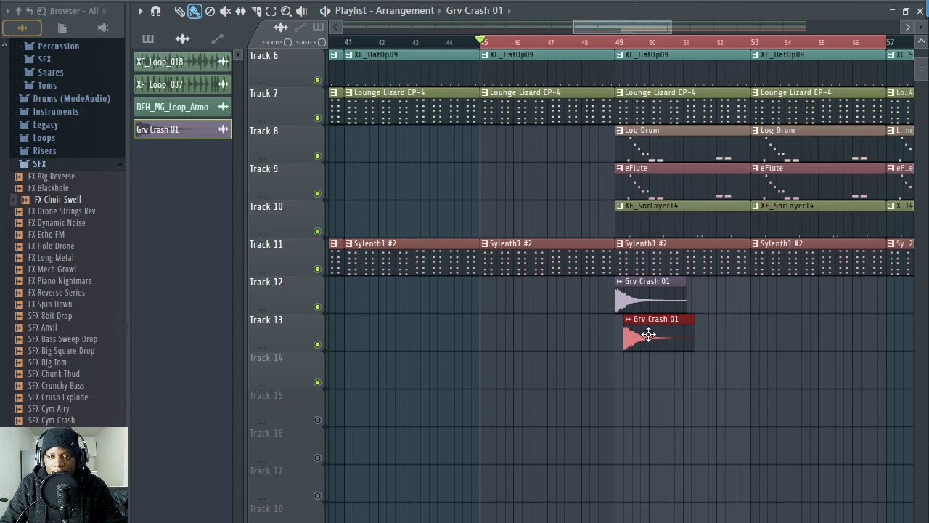
right_click(671, 333)
Return to the Drums Cymbals folder and audition other cymbals, including Linn Crash and Overhead Ride
scroll(101, 176, up, 6)
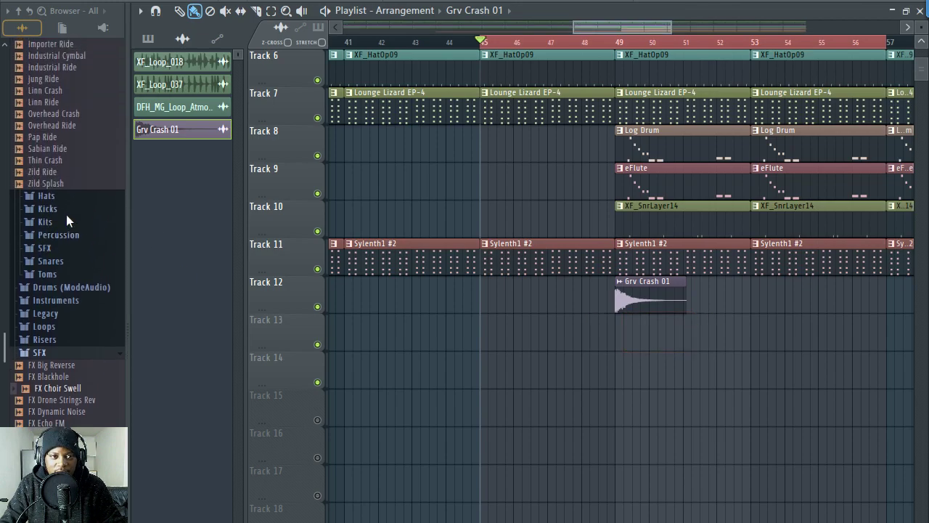
scroll(66, 209, up, 8)
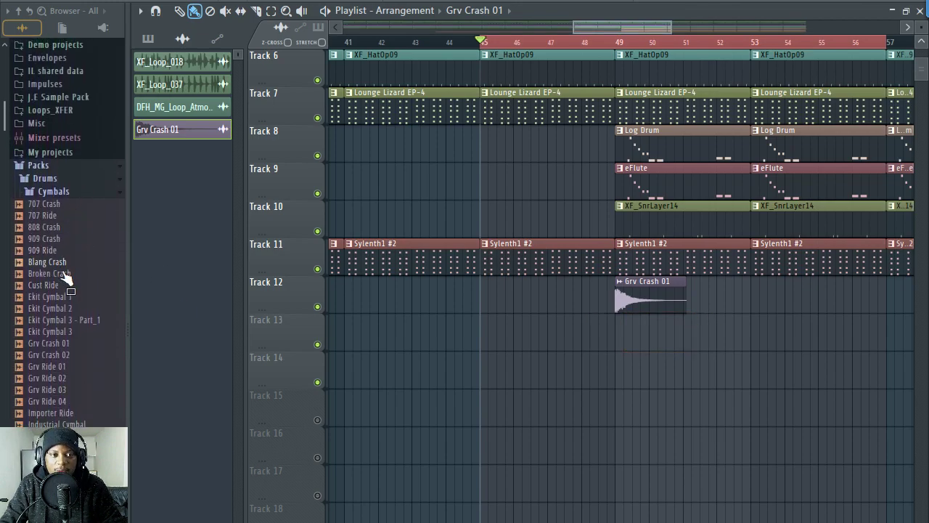
scroll(72, 283, down, 2)
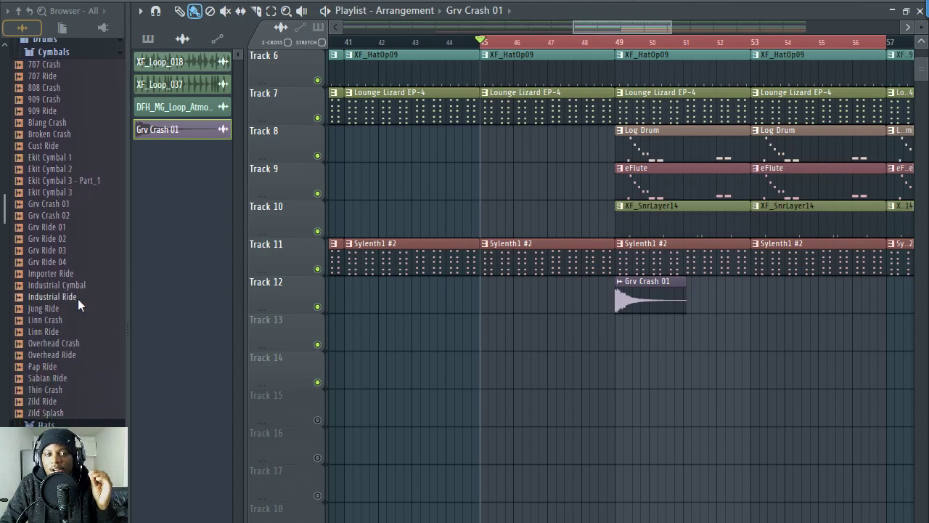
click(70, 320)
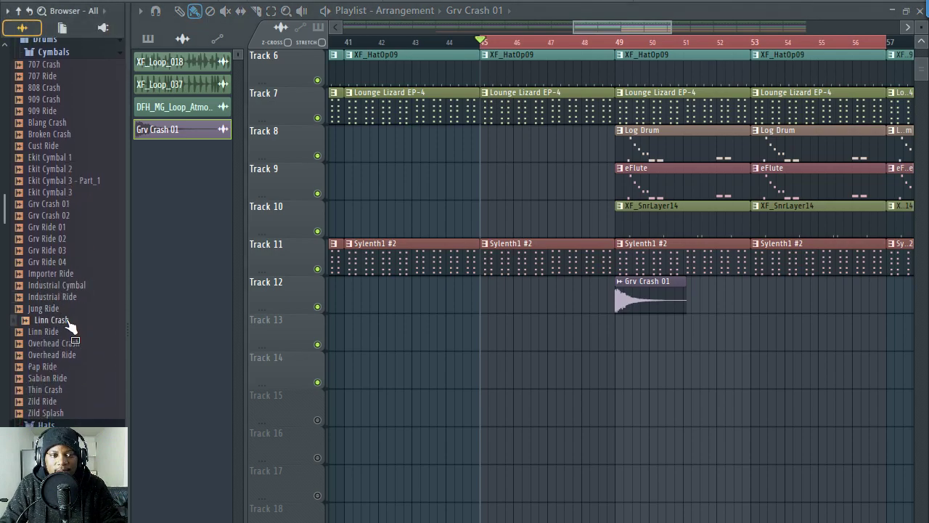
drag(70, 336, 72, 325)
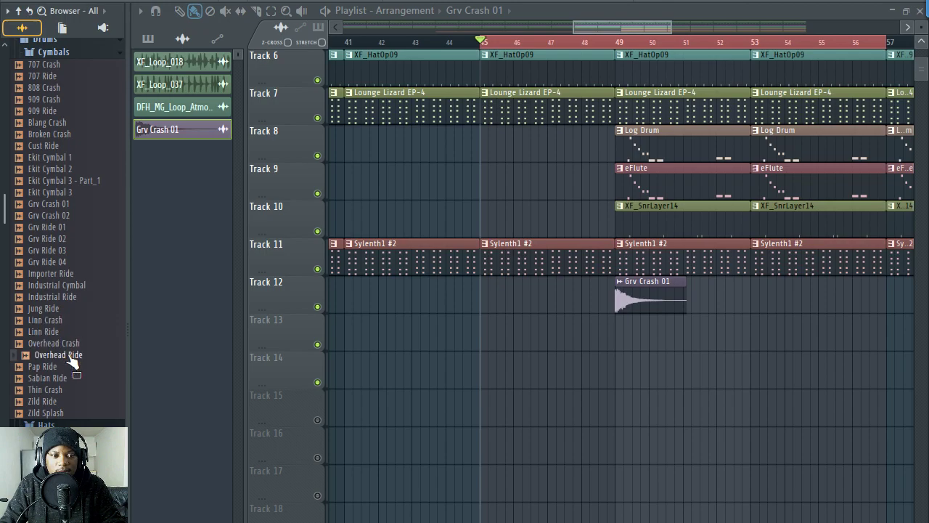
Try Linn Crash, Thin Crash and 707 Crash in turn on Track 13 at bar 49, removing each clip
drag(70, 330, 629, 331)
right_click(642, 338)
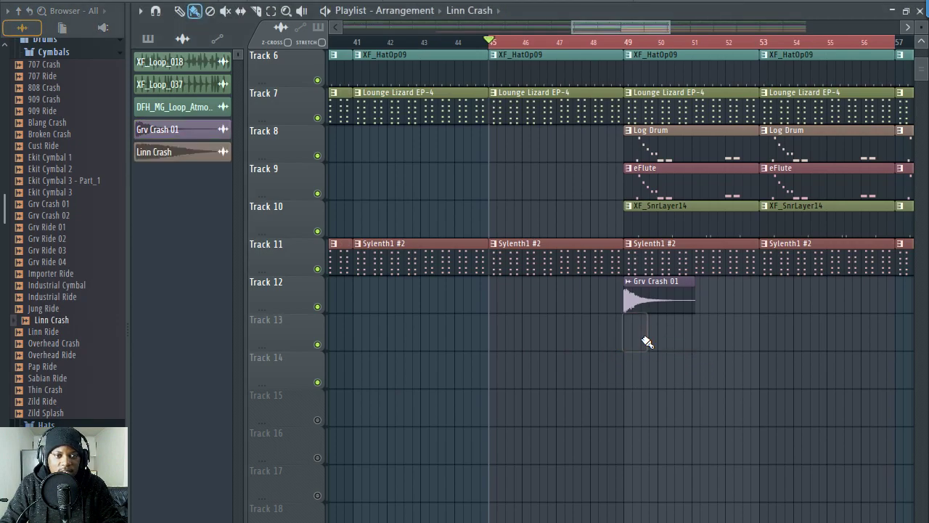
drag(80, 357, 629, 345)
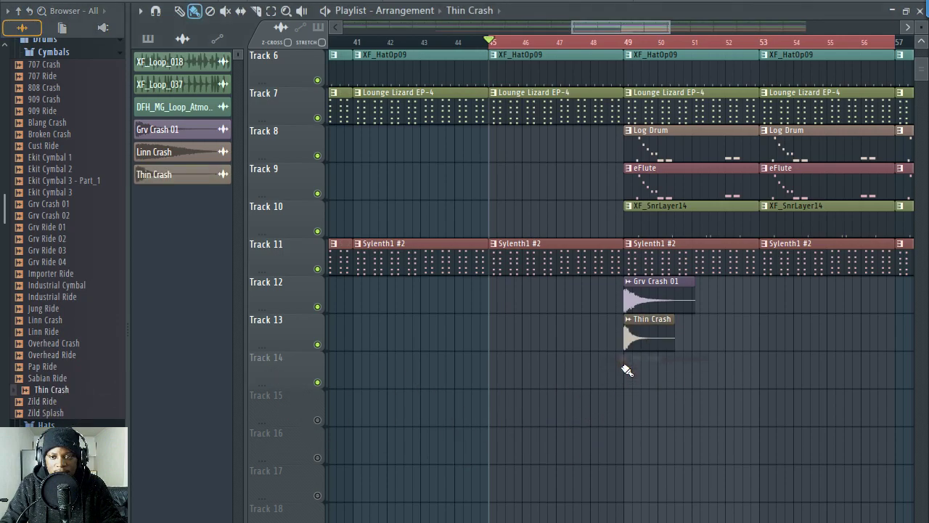
right_click(639, 340)
drag(54, 66, 655, 334)
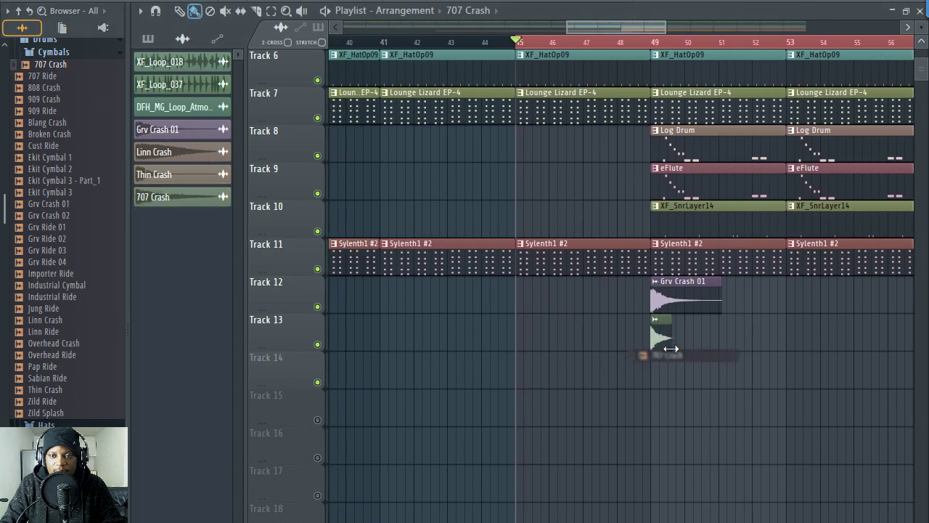
right_click(669, 340)
Audition more crashes and add the Grv Crash 02 sample to Track 13 at bar 49
drag(51, 87, 69, 216)
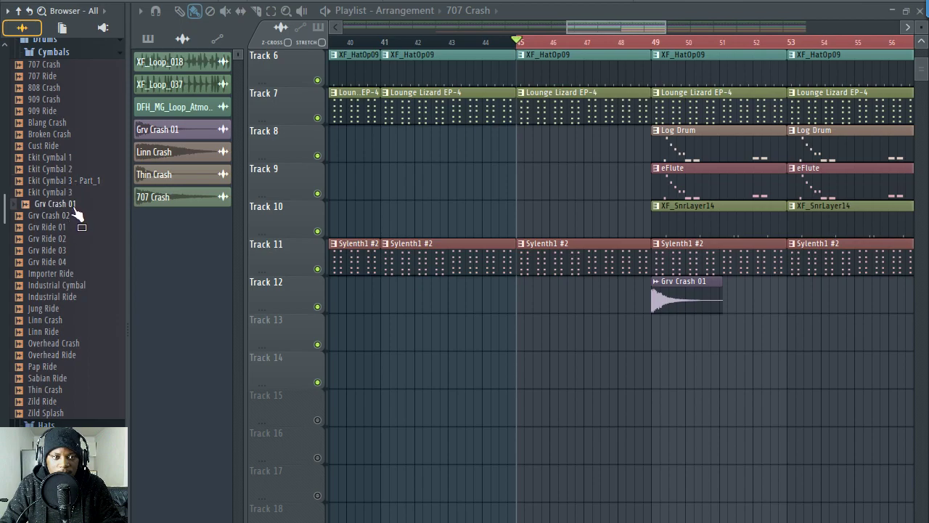
drag(76, 218, 694, 332)
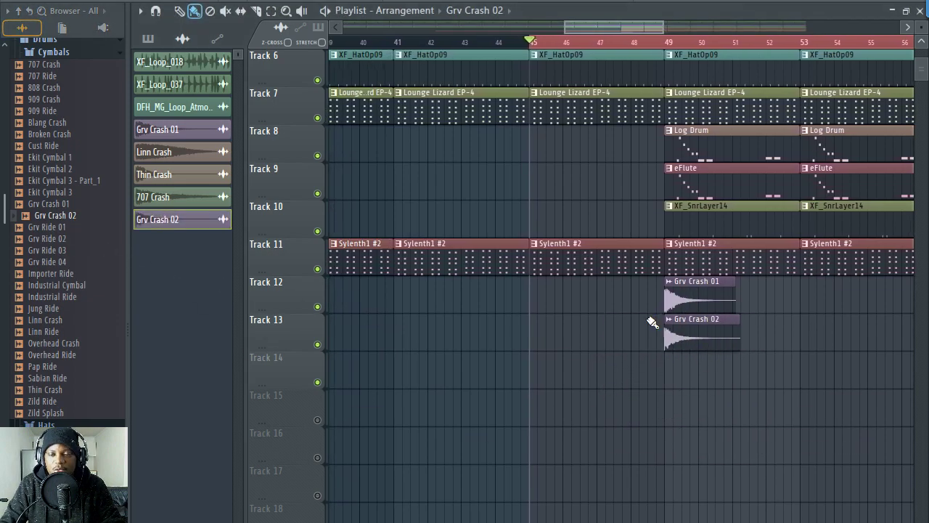
Reverse the Grv Crash 02 sample on Track 13 through its precomputed effects
scroll(727, 51, up, 1)
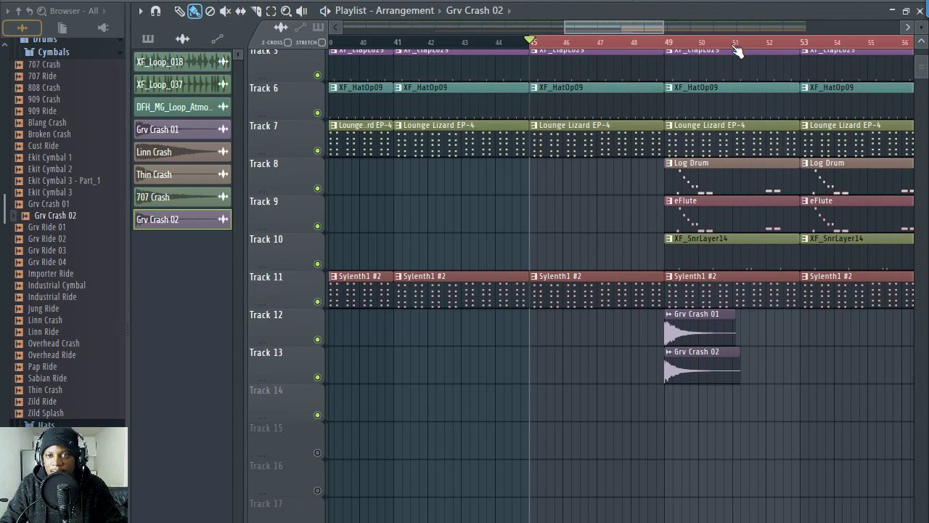
scroll(726, 51, up, 1)
scroll(732, 305, down, 1)
double_click(709, 349)
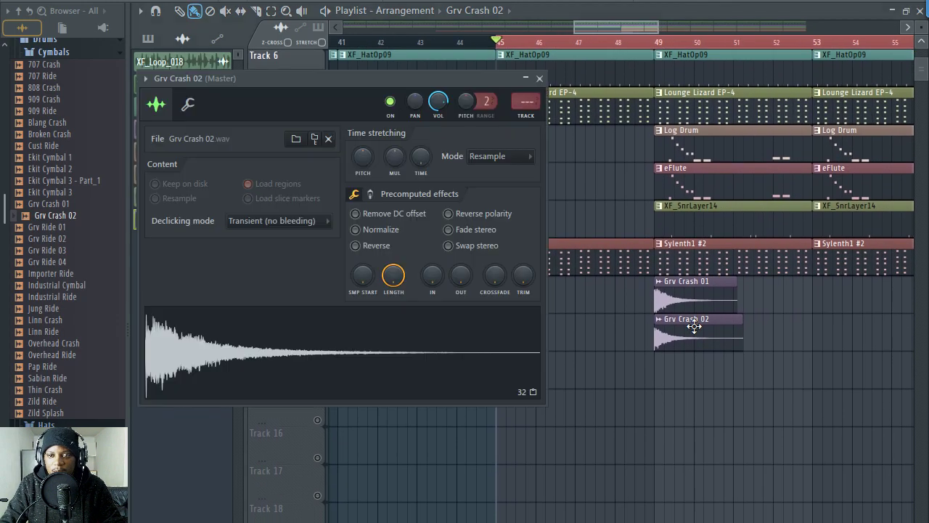
drag(385, 82, 515, 64)
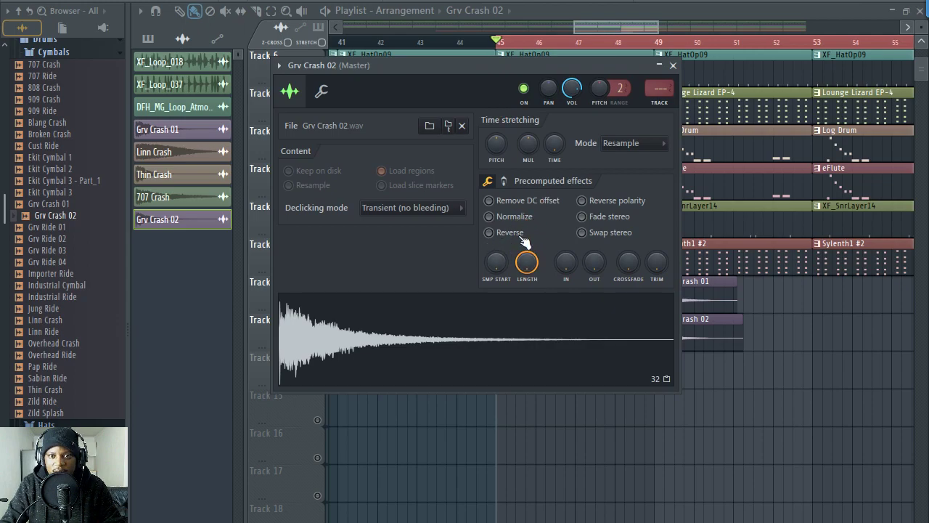
click(489, 232)
click(675, 66)
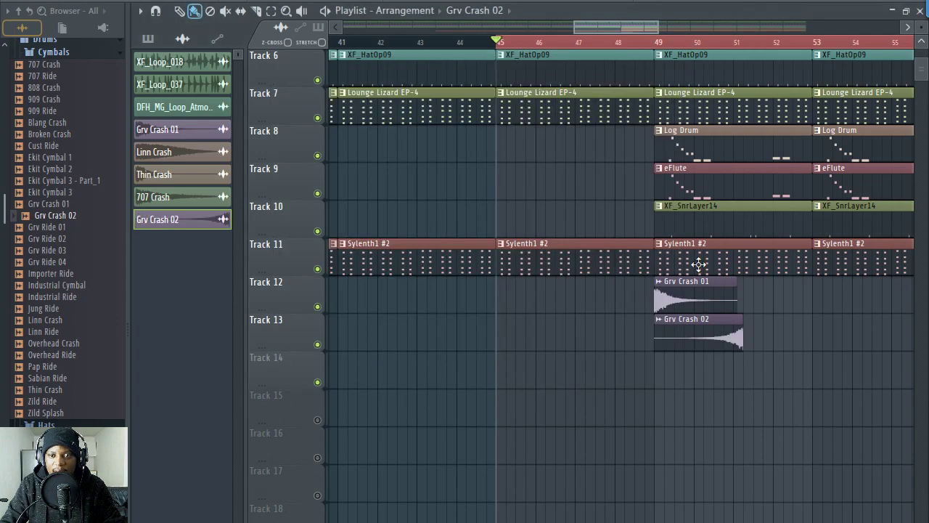
Move the reversed Grv Crash 02 clip to Track 12 so it ends exactly at bar 49, where Grv Crash 01 starts
drag(718, 335, 629, 332)
scroll(653, 42, up, 6)
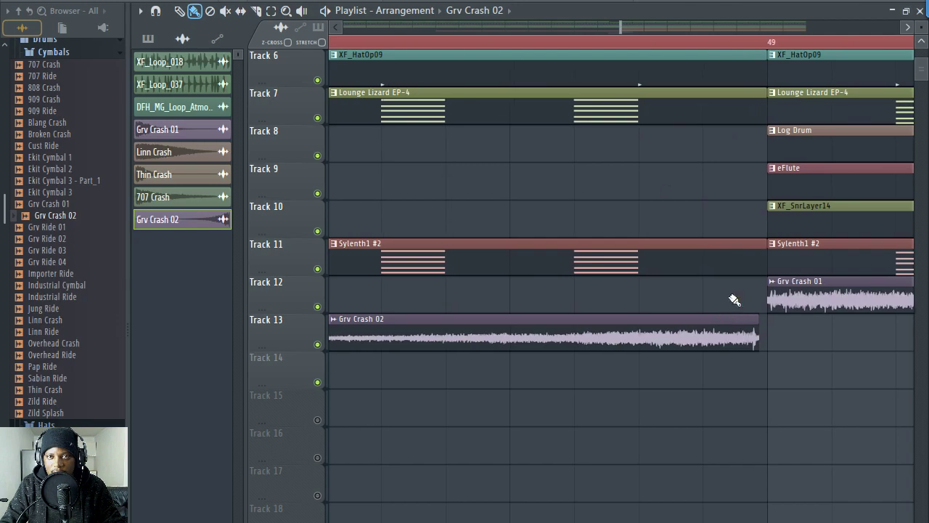
click(547, 1)
click(535, 36)
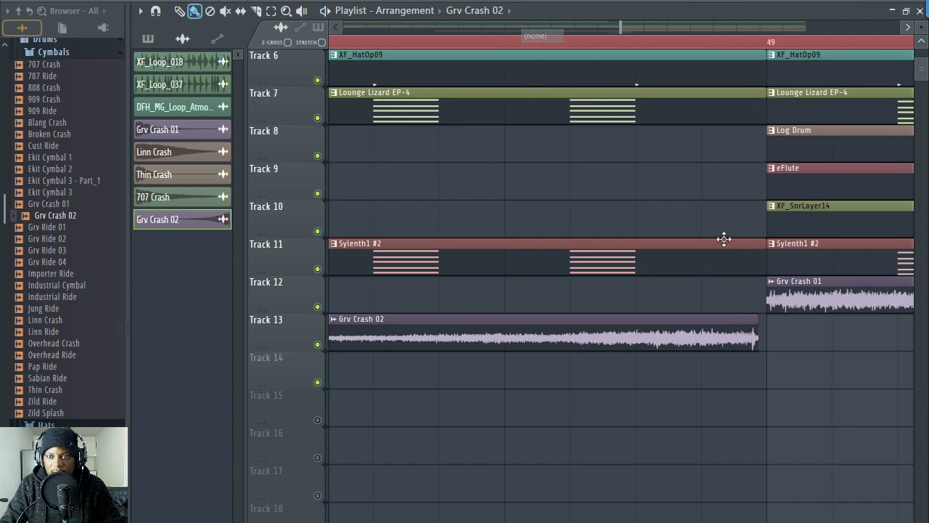
drag(735, 339, 744, 338)
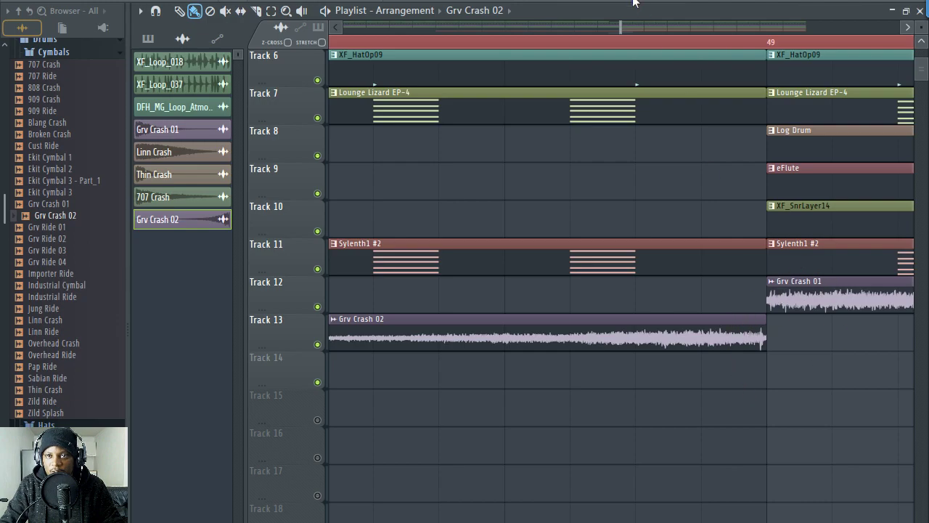
scroll(657, 55, down, 2)
drag(634, 338, 634, 302)
scroll(666, 44, down, 4)
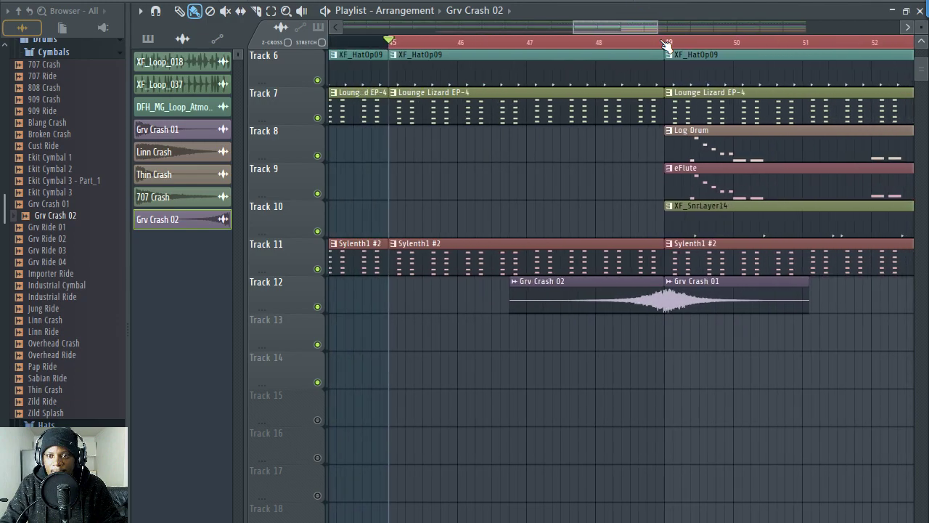
Lower the volume of the reversed Grv Crash 02 sample and play back the transition into bar 49
double_click(646, 304)
drag(572, 88, 572, 107)
click(575, 45)
key(space)
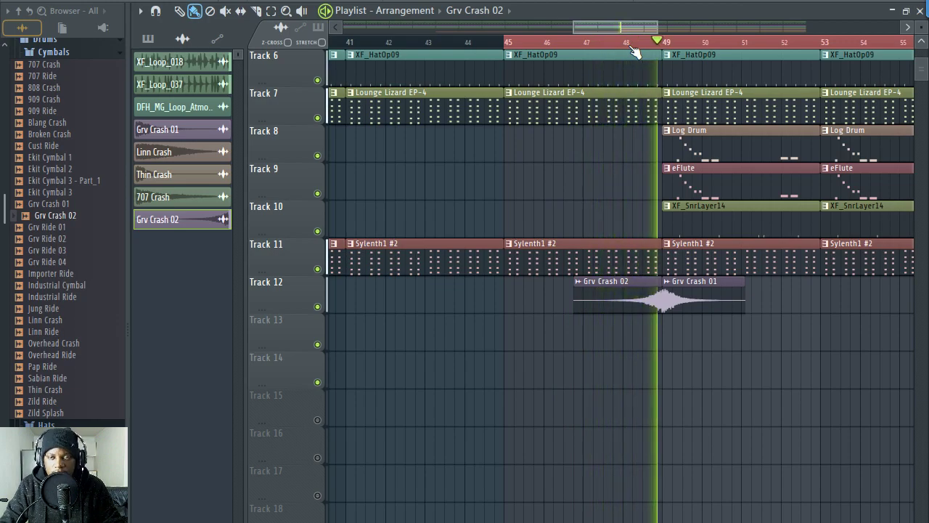
scroll(644, 45, down, 1)
scroll(645, 46, down, 2)
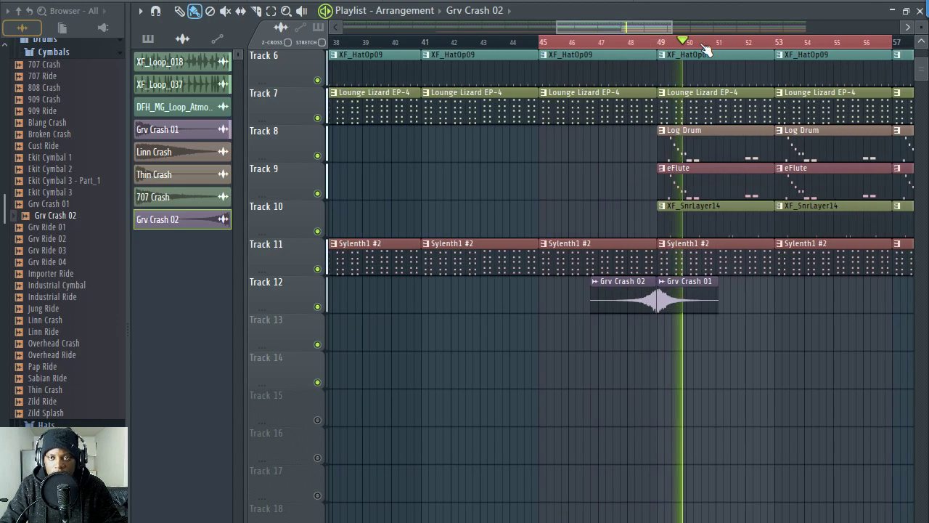
scroll(715, 49, up, 3)
key(space)
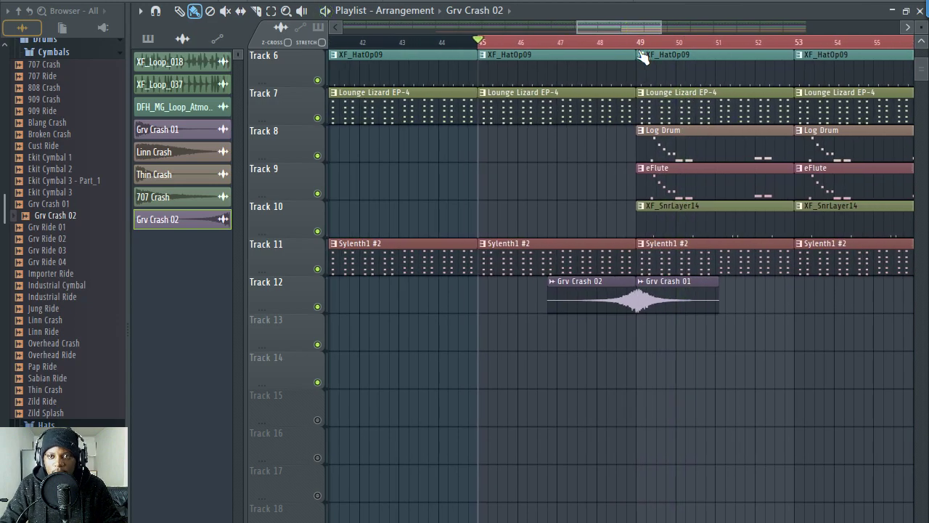
Create an automation clip for the channel volume of Purity #2, the instrument behind the Track 11 pattern
scroll(640, 55, down, 2)
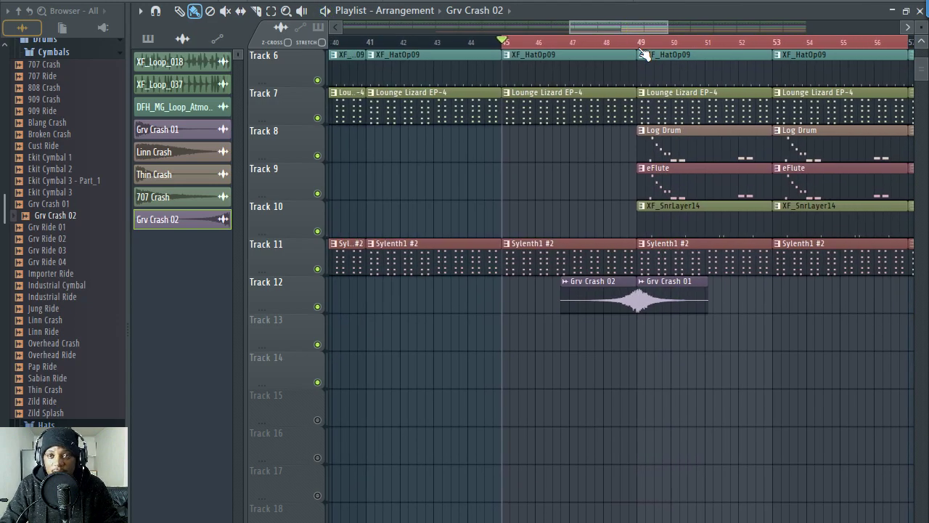
scroll(643, 45, down, 3)
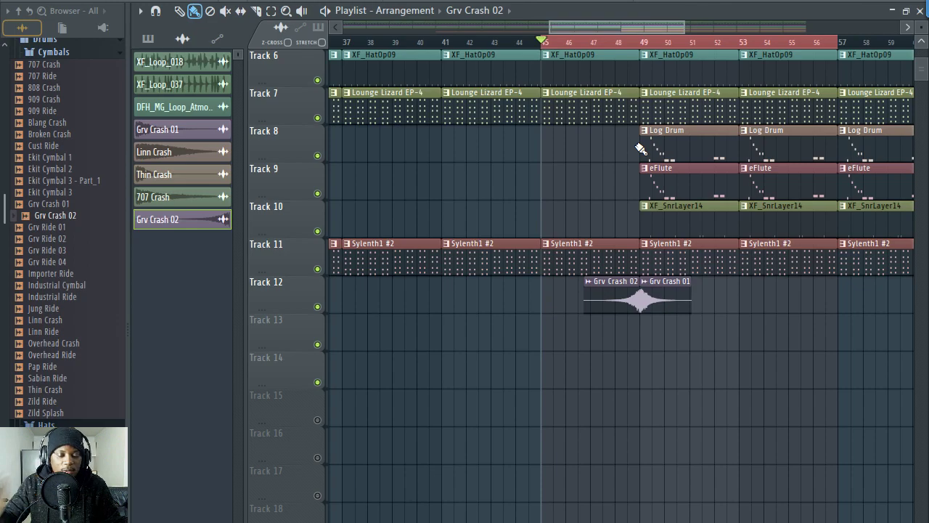
double_click(578, 260)
drag(610, 23, 569, 69)
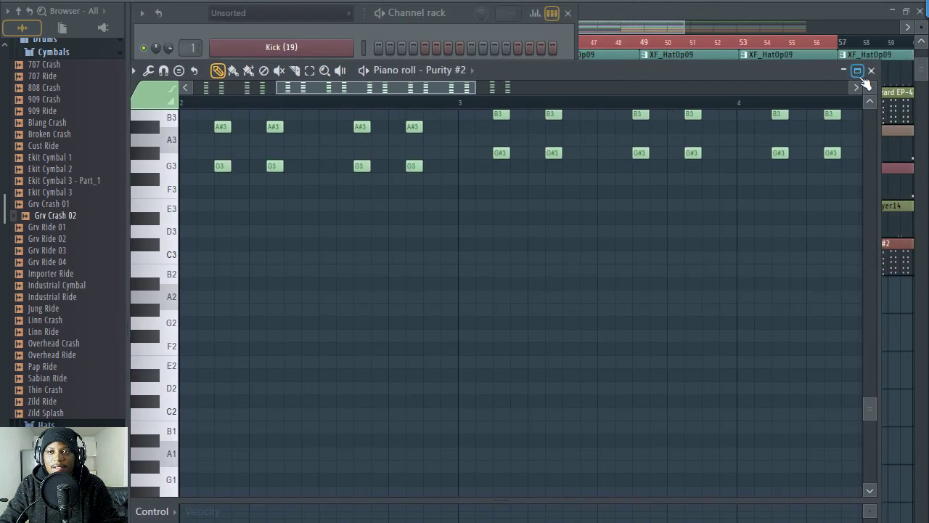
click(872, 71)
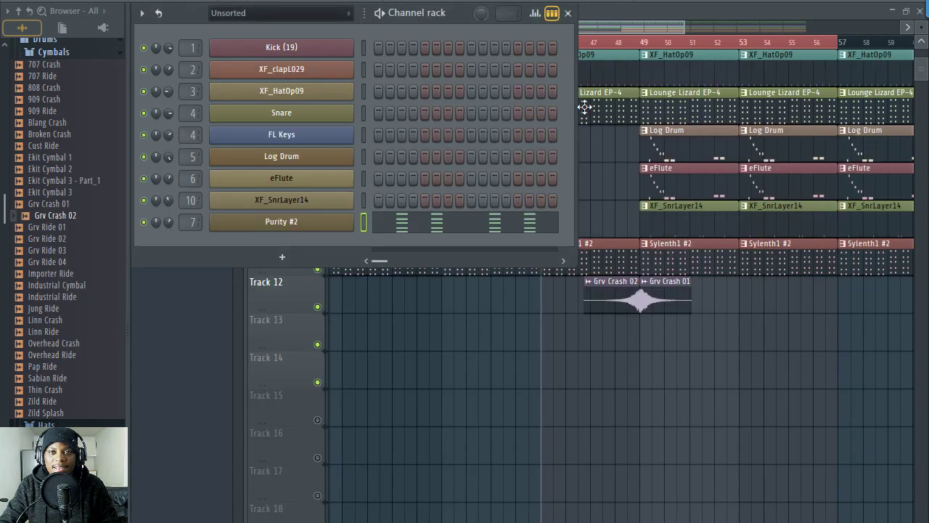
right_click(169, 228)
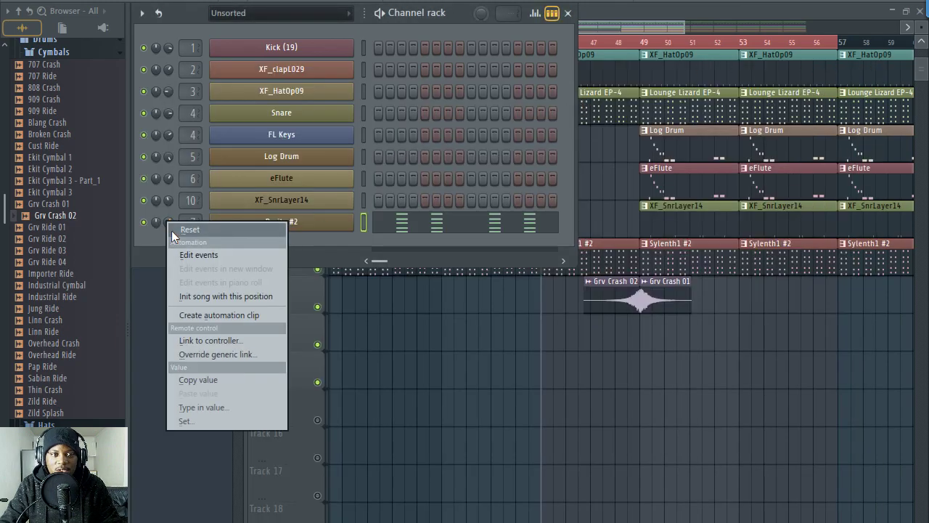
click(233, 314)
click(653, 27)
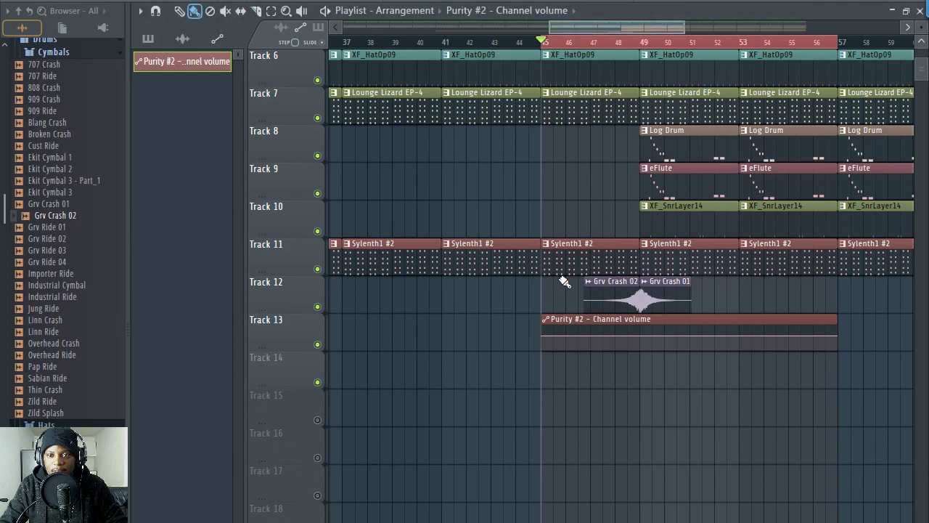
Add a control point at bar 49 in the Purity #2 volume automation and lower the bar 45 point to the minimum for a fade-in
scroll(640, 340, up, 4)
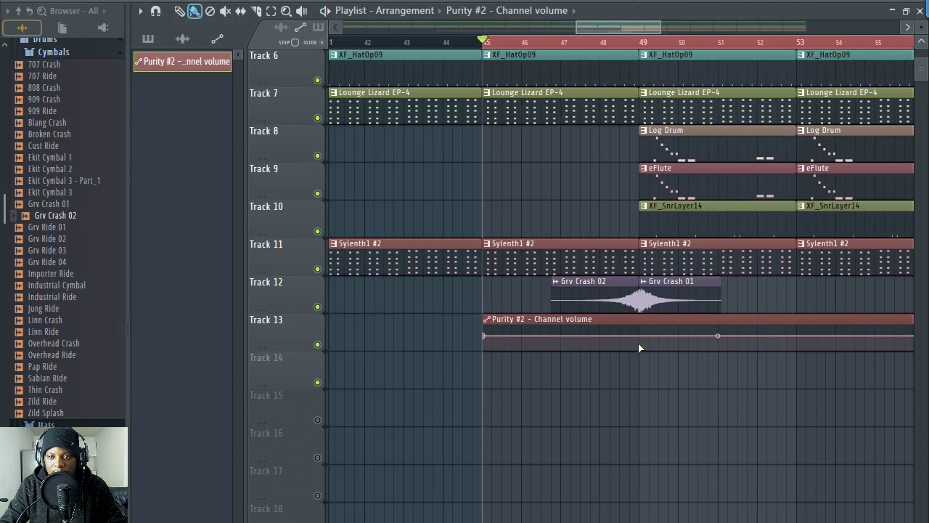
right_click(639, 336)
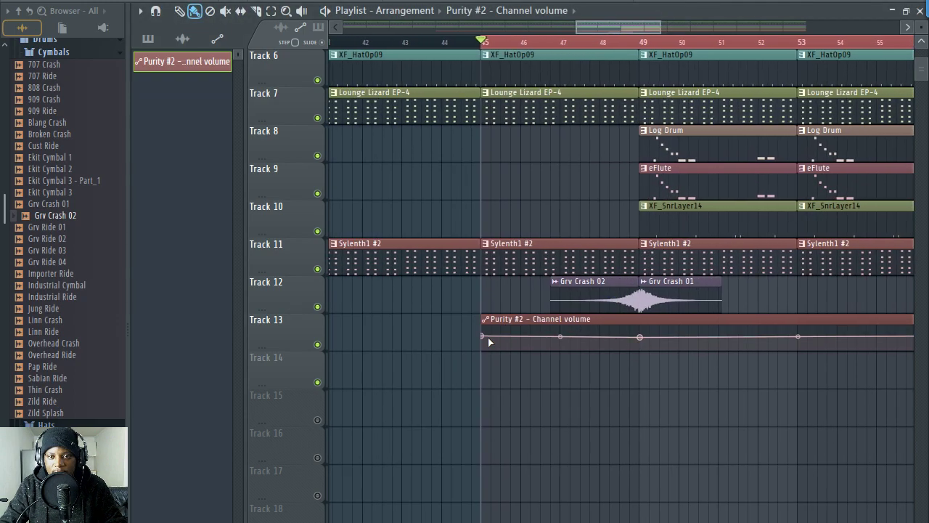
drag(486, 336, 481, 352)
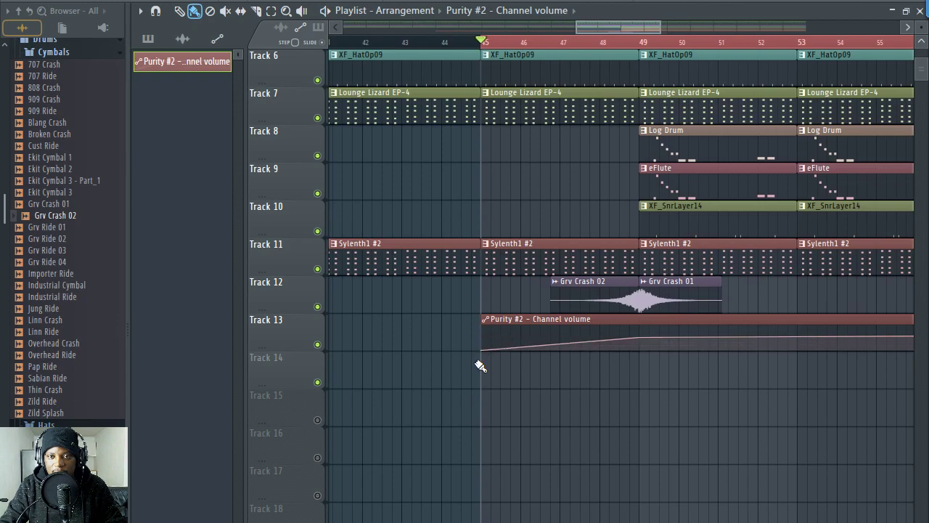
scroll(643, 45, down, 5)
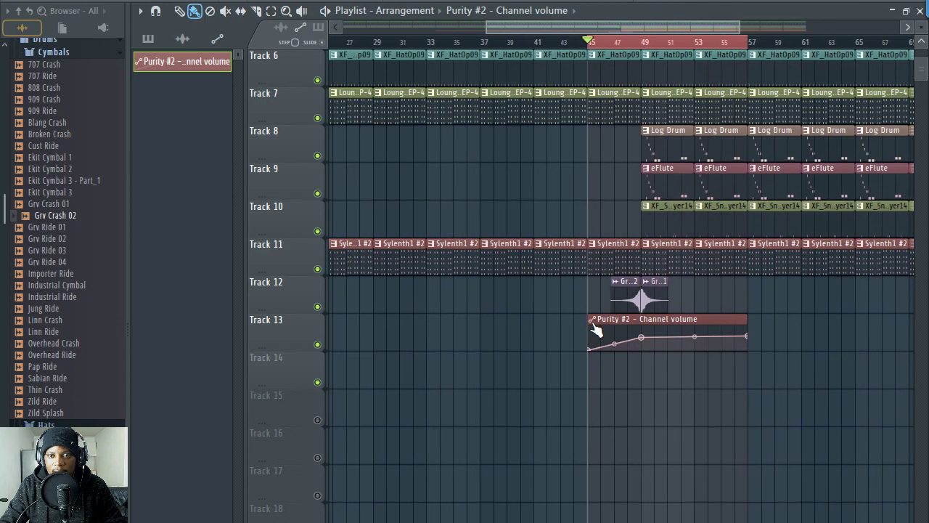
drag(602, 319, 624, 320)
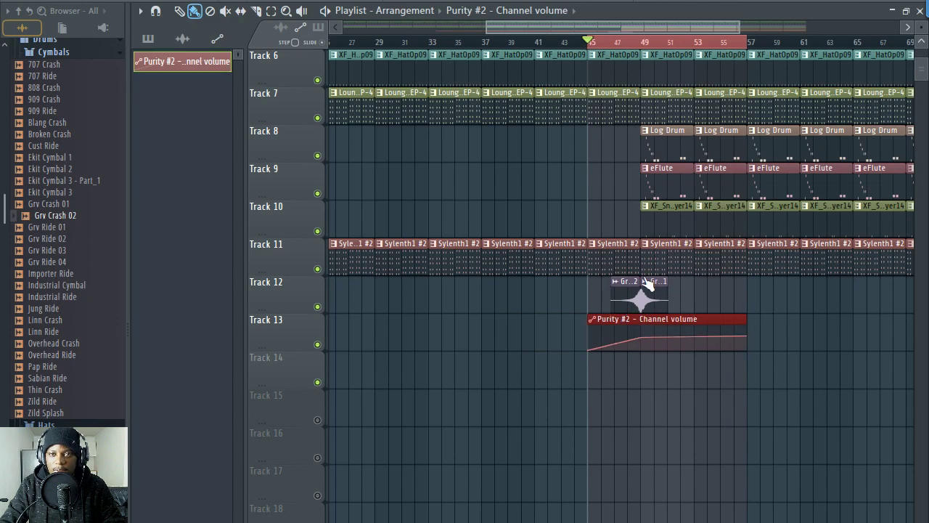
Play the section from bar 45 and slightly raise the Purity #2 volume automation point at bar 49
scroll(663, 45, down, 3)
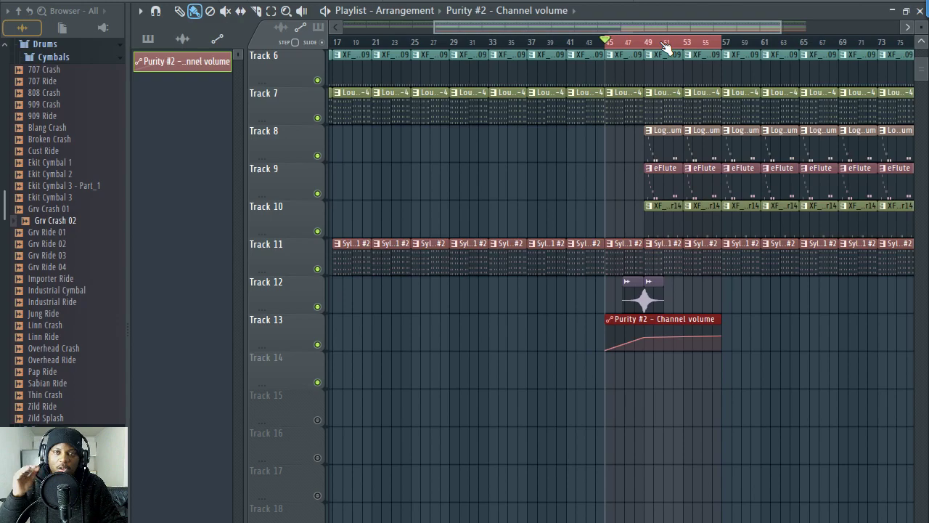
scroll(657, 42, up, 5)
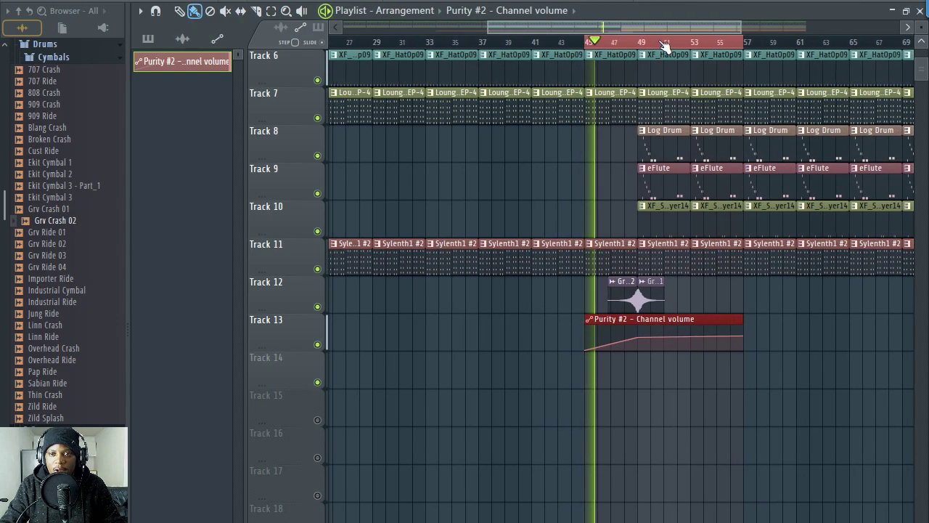
scroll(645, 38, up, 3)
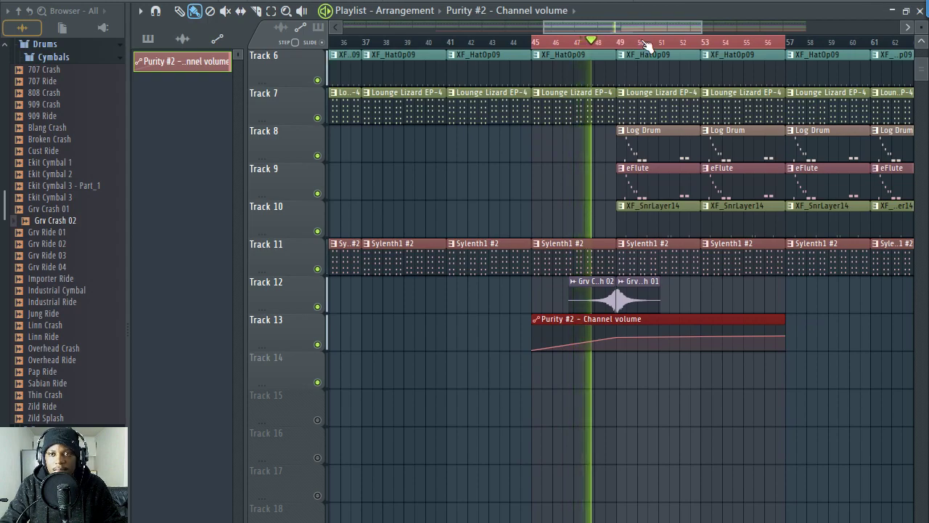
scroll(646, 40, up, 2)
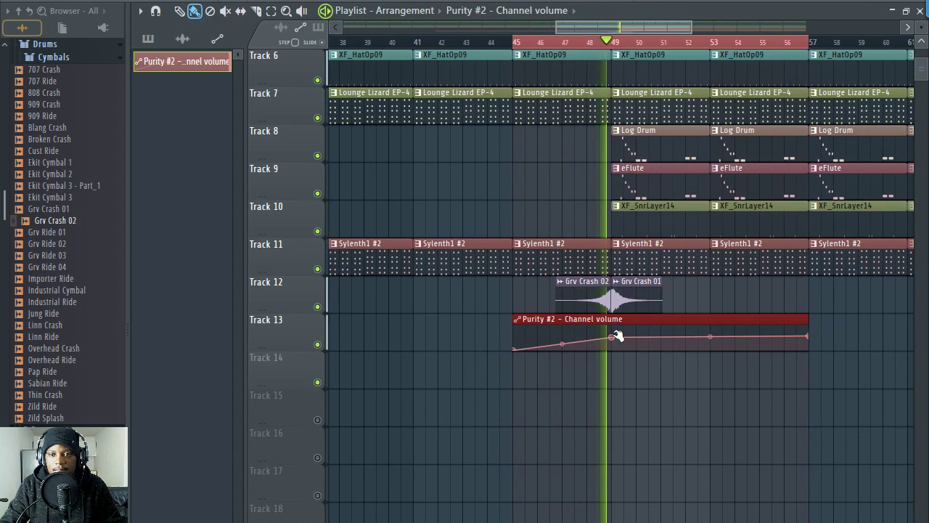
drag(615, 339, 615, 336)
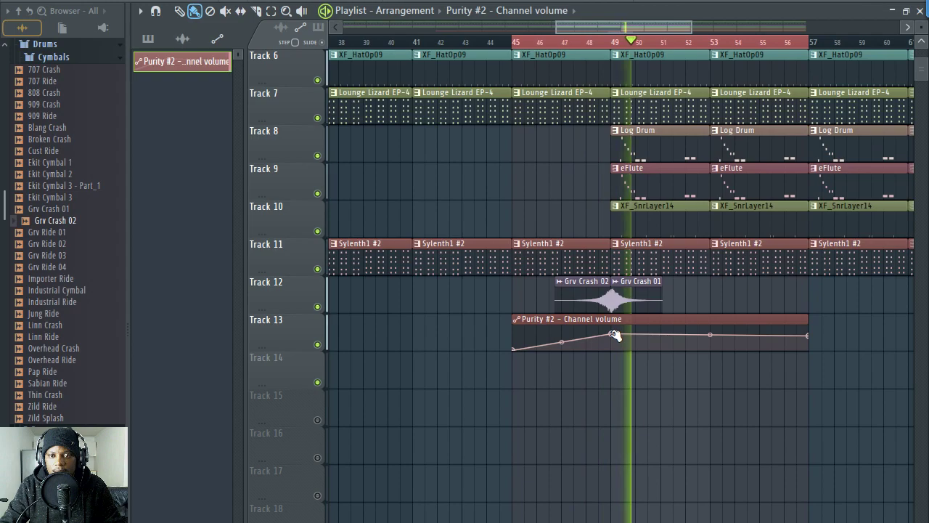
key(space)
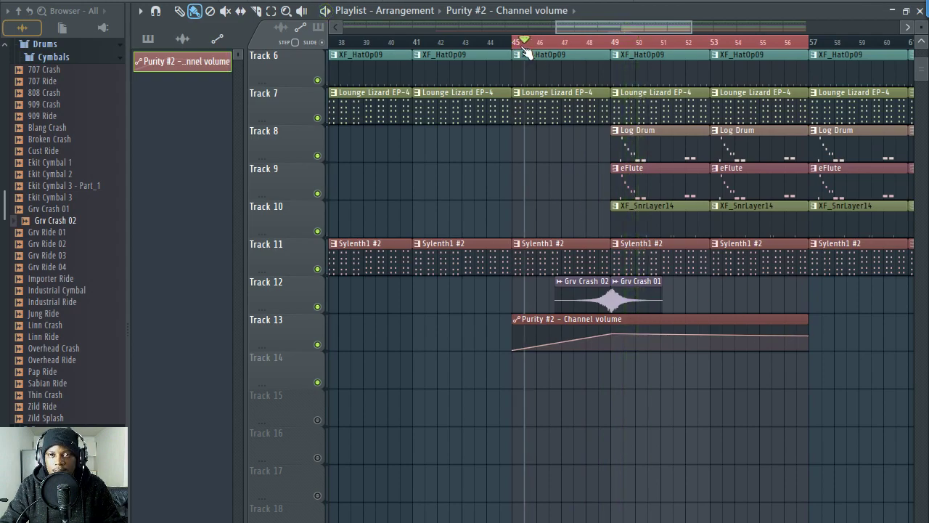
Play back the transition from bar 45 past bar 49 to check the adjusted volume fade-in
key(space)
scroll(621, 31, up, 2)
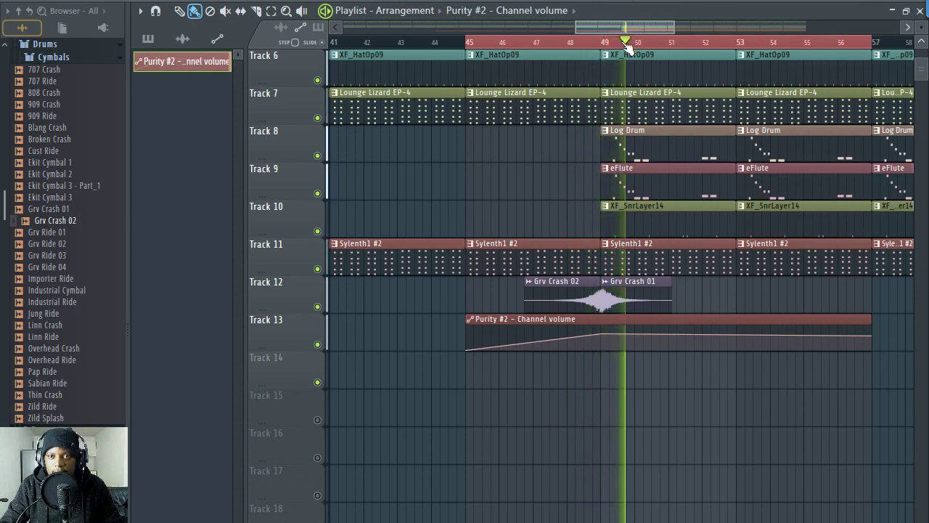
key(space)
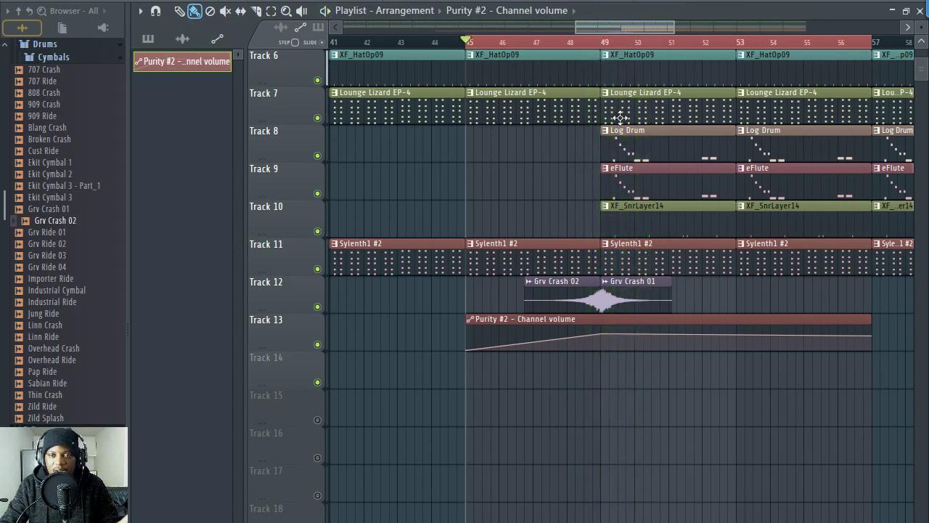
scroll(588, 136, up, 5)
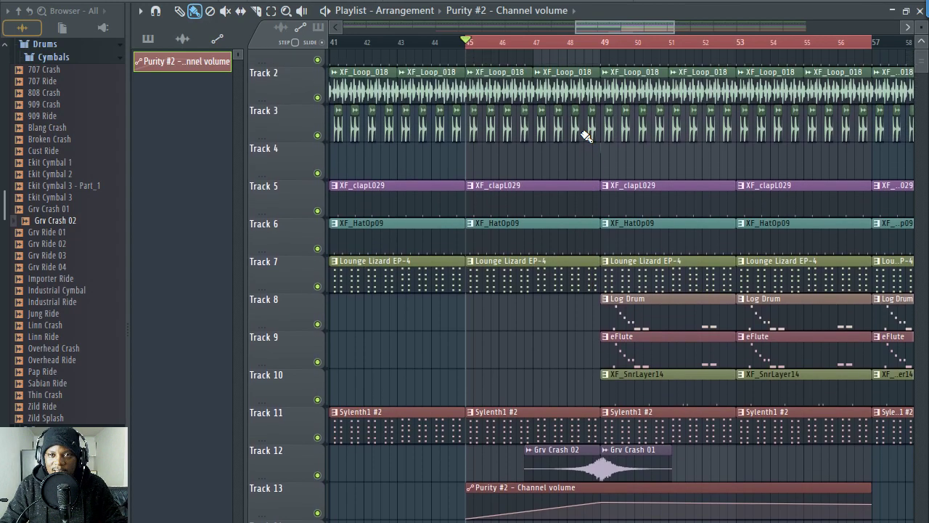
scroll(622, 44, up, 5)
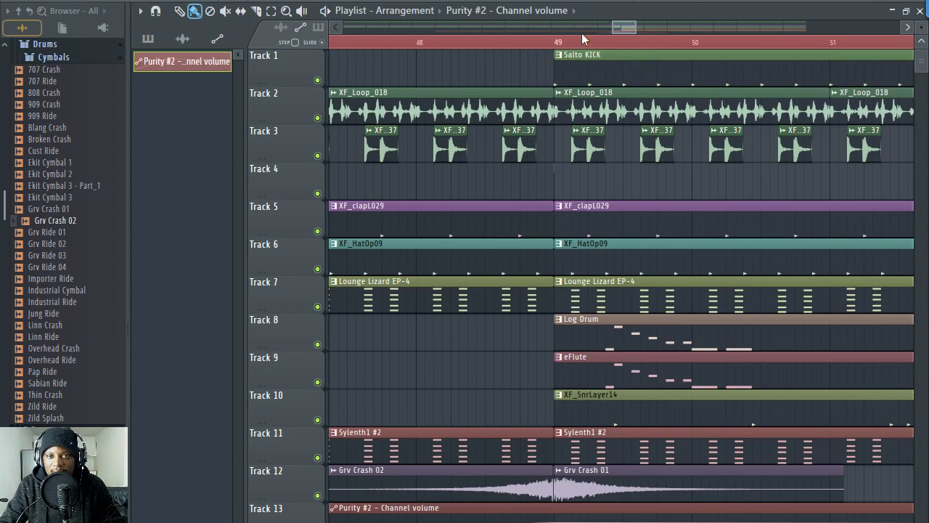
scroll(587, 40, up, 4)
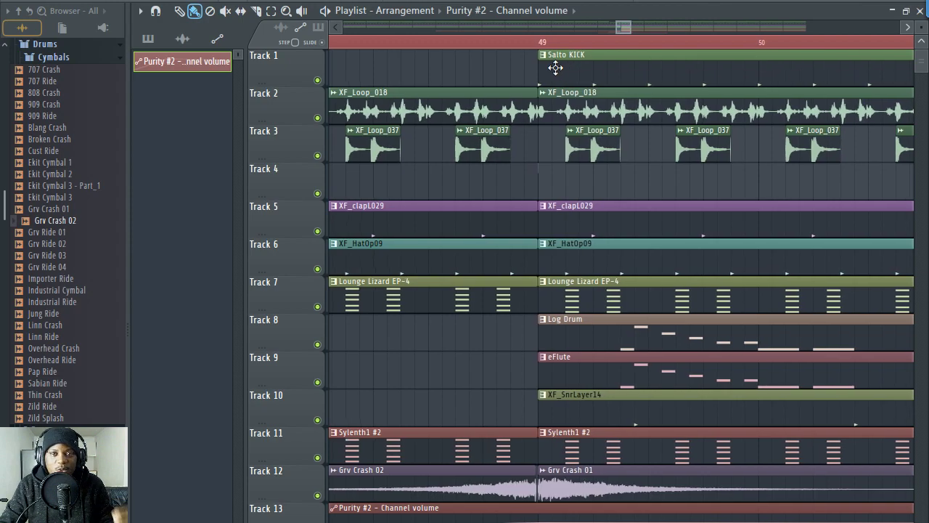
scroll(610, 56, down, 3)
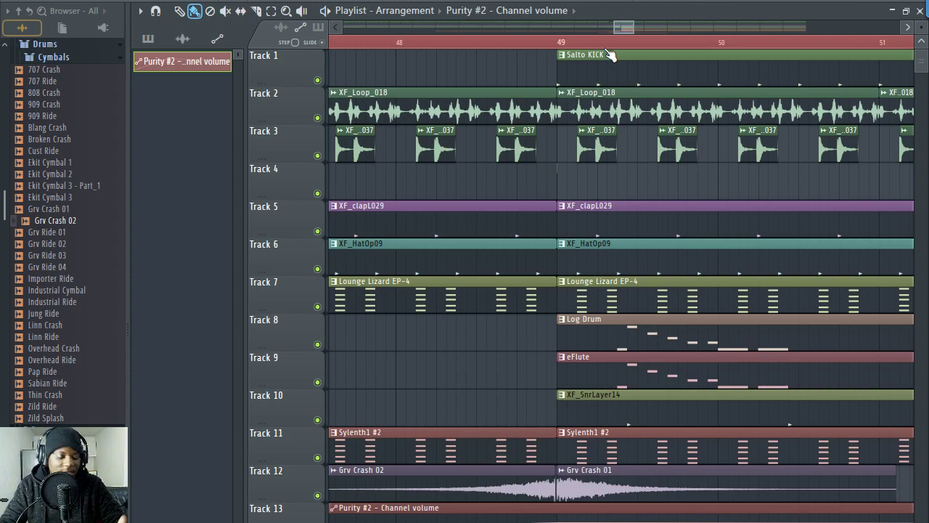
scroll(574, 48, down, 10)
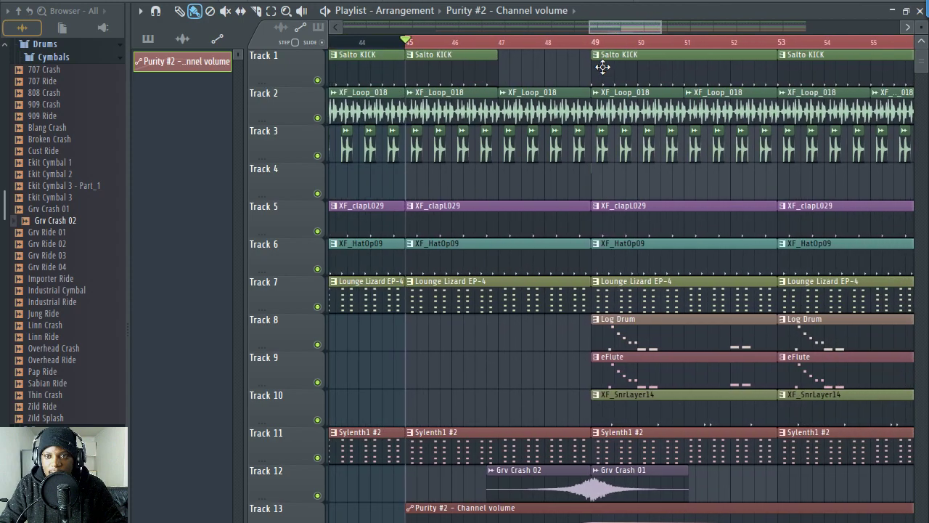
Slice the Salto KICK clip at bar 49 and remove its first half beat, leaving a short slice before the rest
click(604, 69)
scroll(612, 47, down, 1)
scroll(612, 47, up, 12)
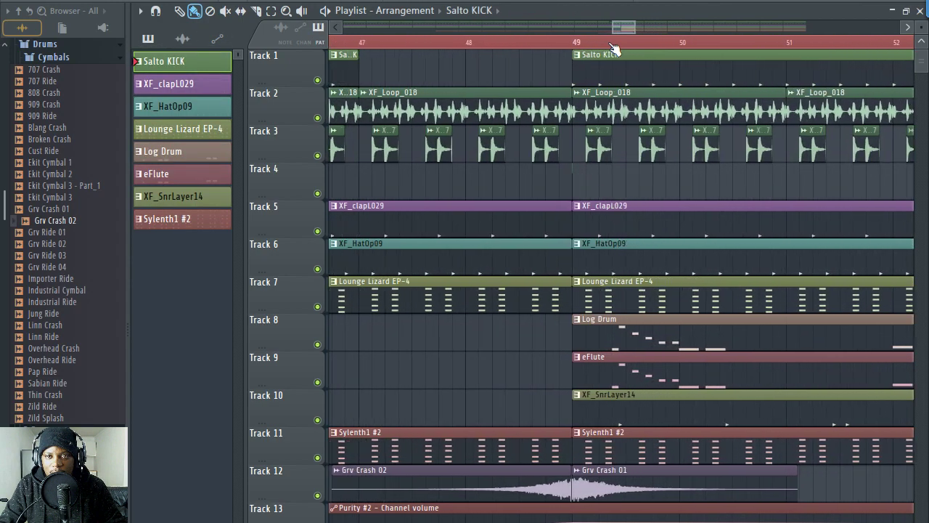
key(e)
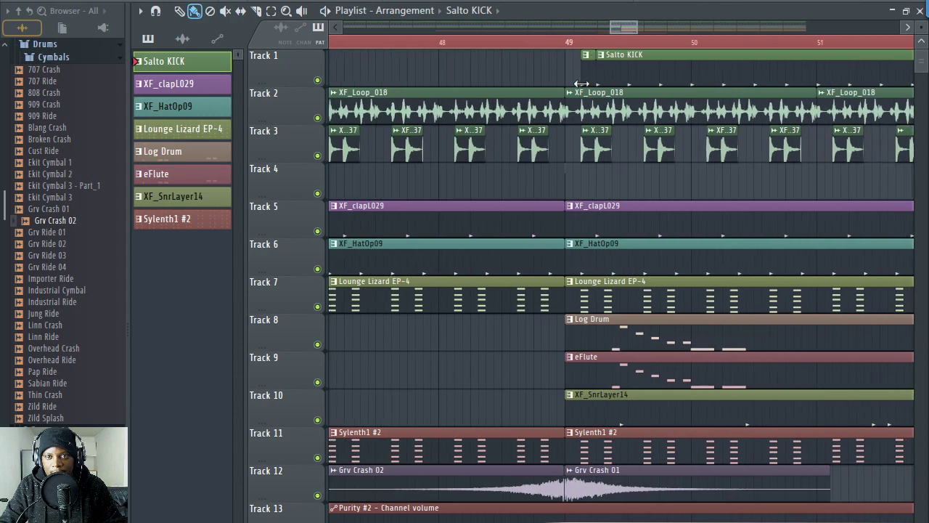
Open the Salto KICK pattern to inspect its kick channel and notes, and return to the playlist
double_click(621, 76)
click(452, 27)
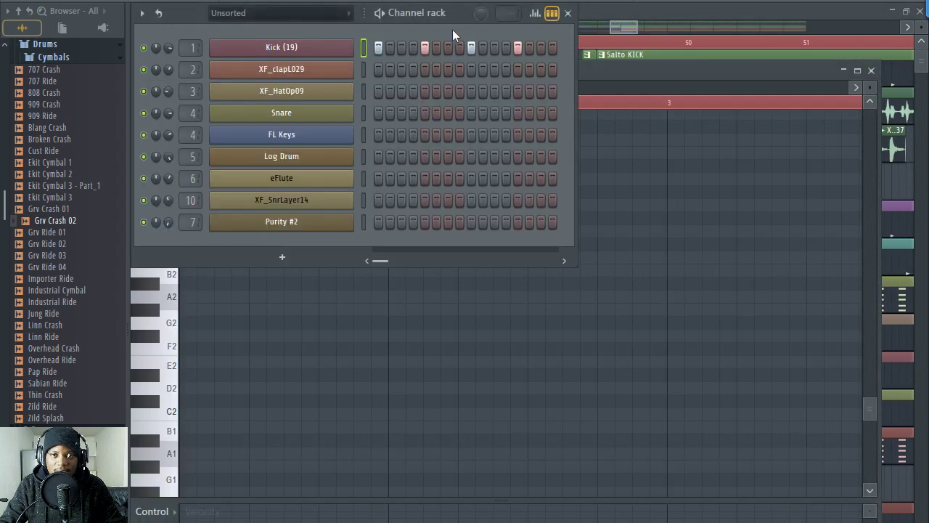
click(730, 15)
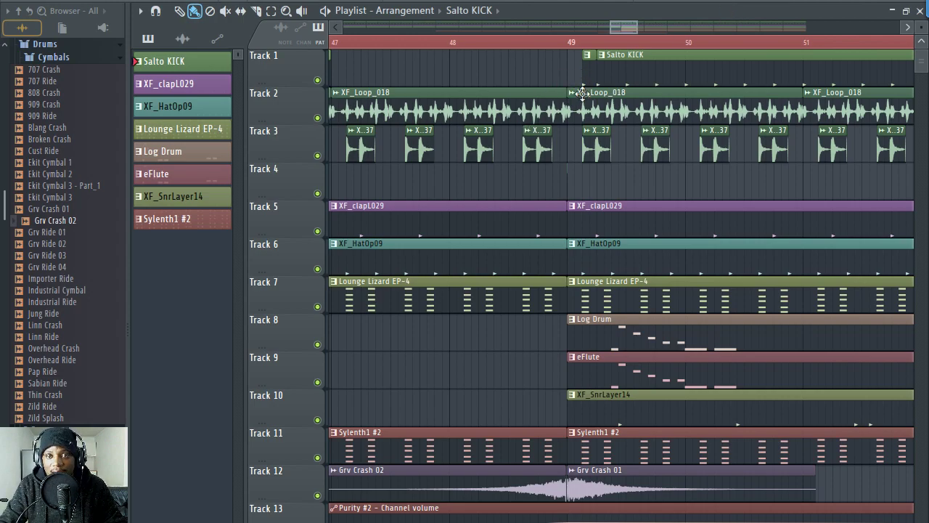
Play the section from bar 48 past bar 49 to check the delayed kick entry
drag(632, 28, 635, 29)
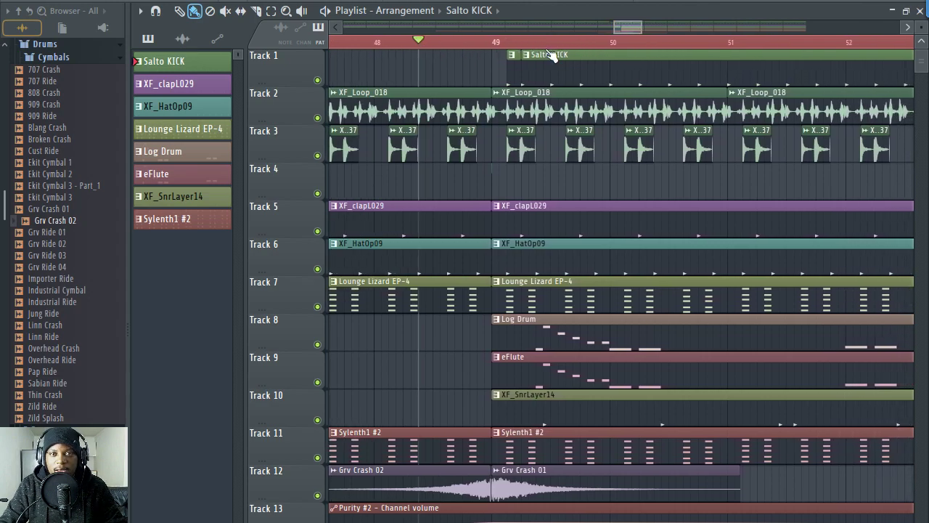
scroll(524, 45, down, 2)
key(space)
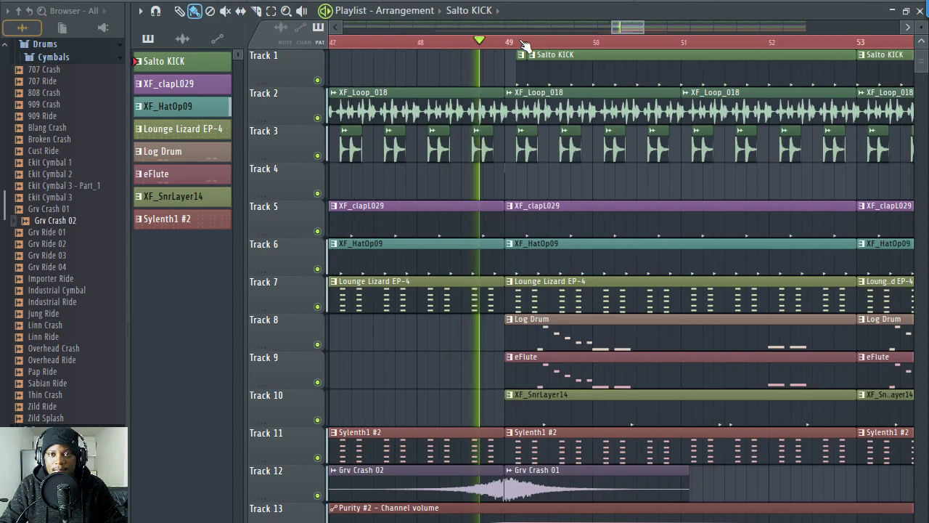
scroll(524, 45, up, 1)
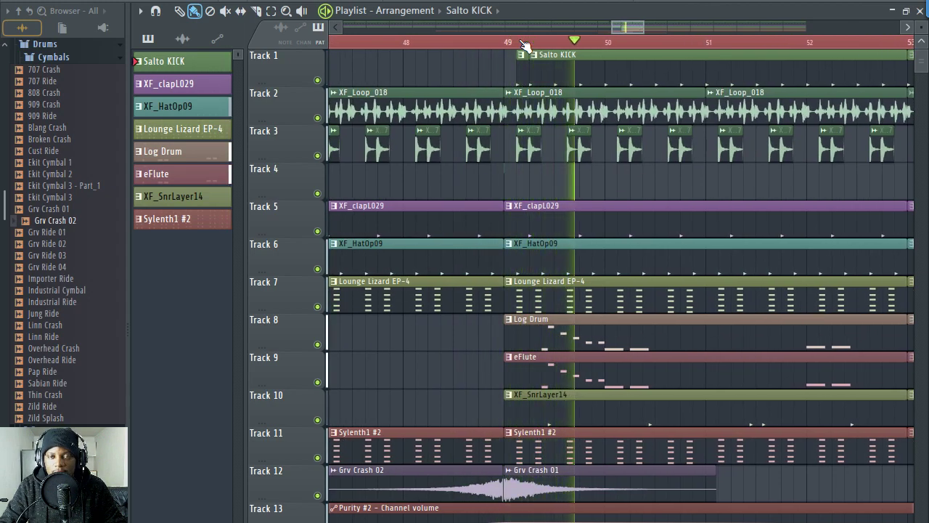
click(401, 46)
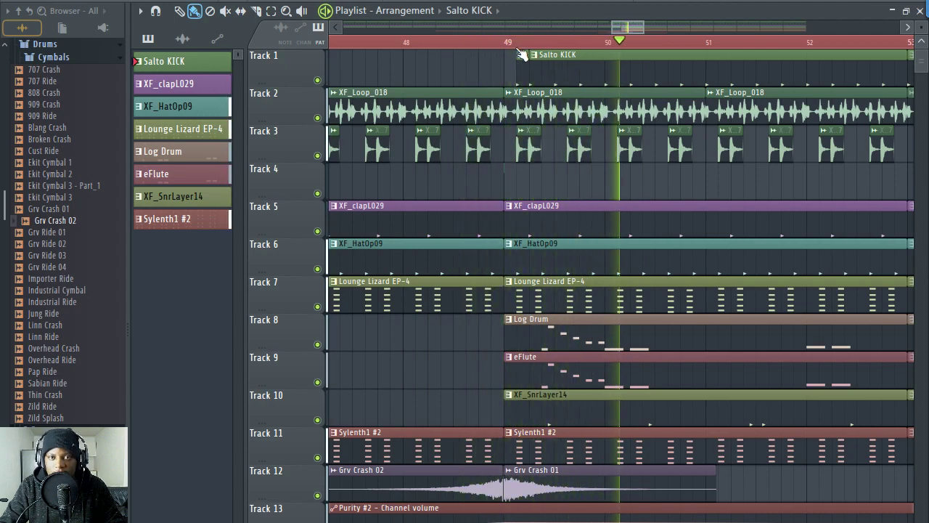
key(space)
Shorten the small Salto KICK slice just after bar 49, duplicate it into the gap, and play the passage
scroll(508, 54, up, 5)
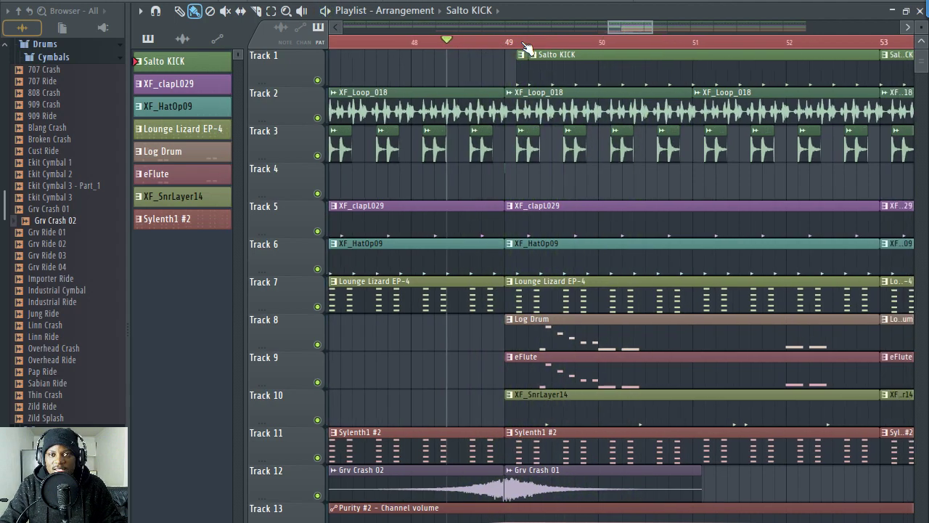
scroll(508, 57, up, 2)
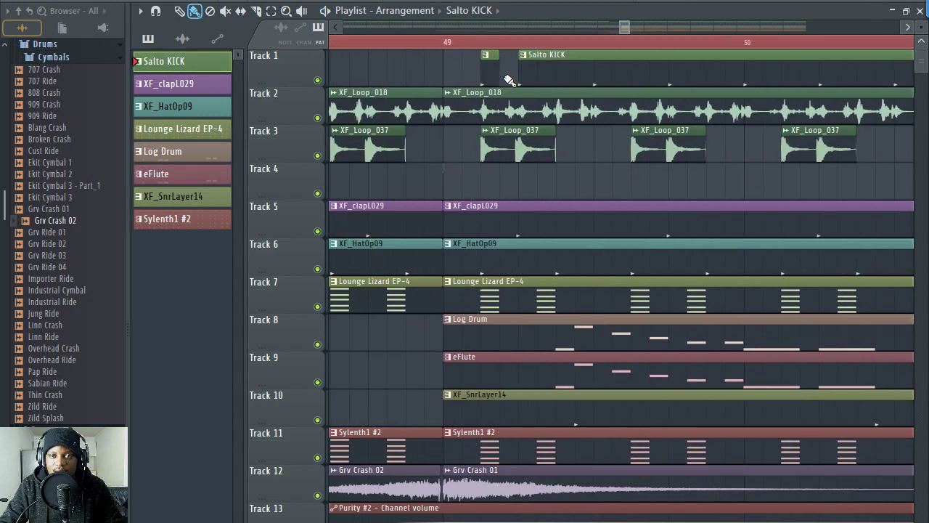
scroll(570, 43, down, 5)
key(space)
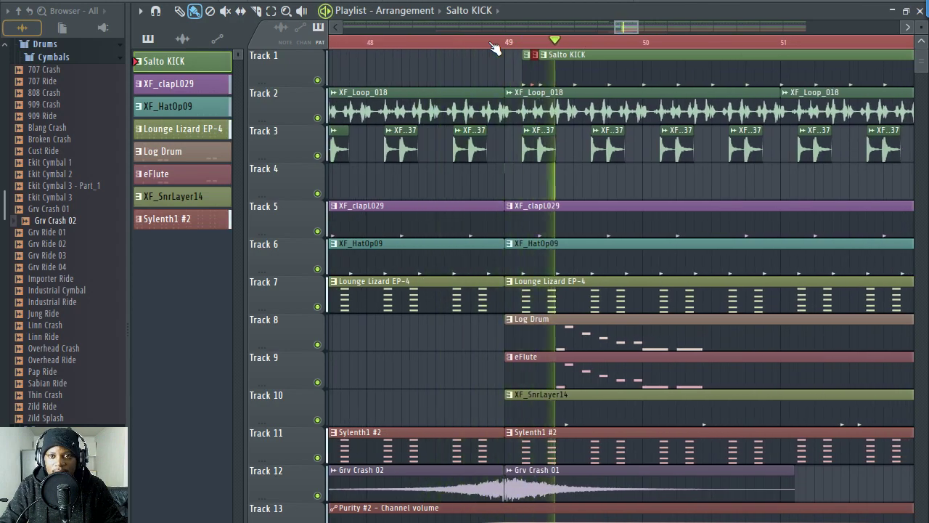
scroll(539, 47, down, 1)
scroll(539, 47, up, 2)
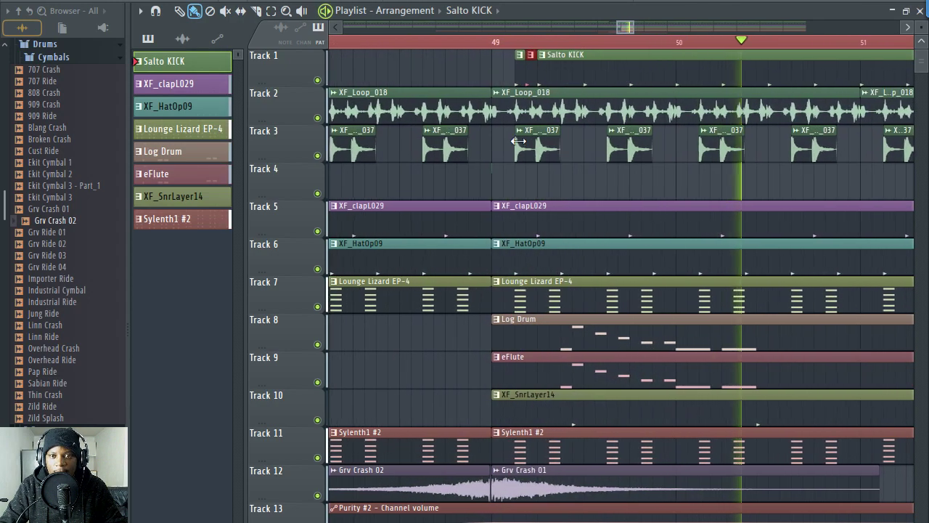
key(space)
Try two later start positions for Grv Crash 01 just after bar 49 and move it back to bar 49
drag(514, 488, 535, 484)
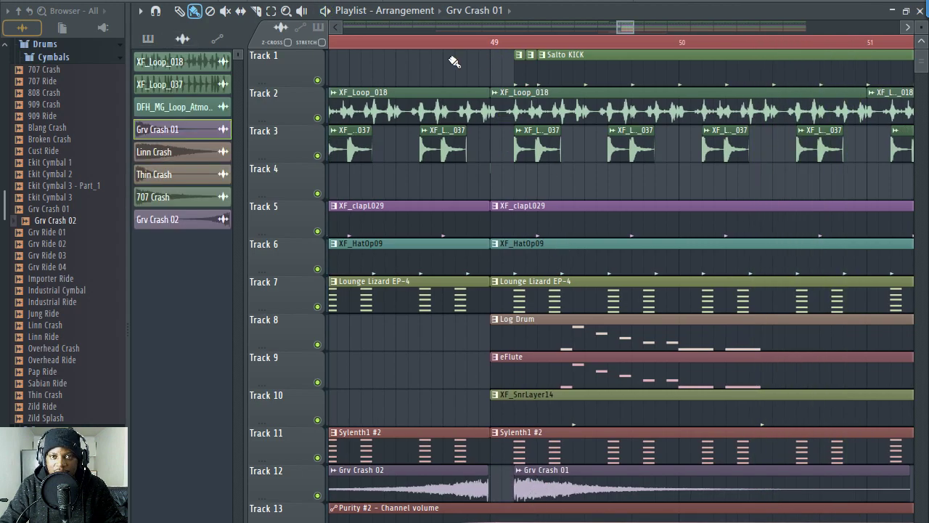
click(412, 47)
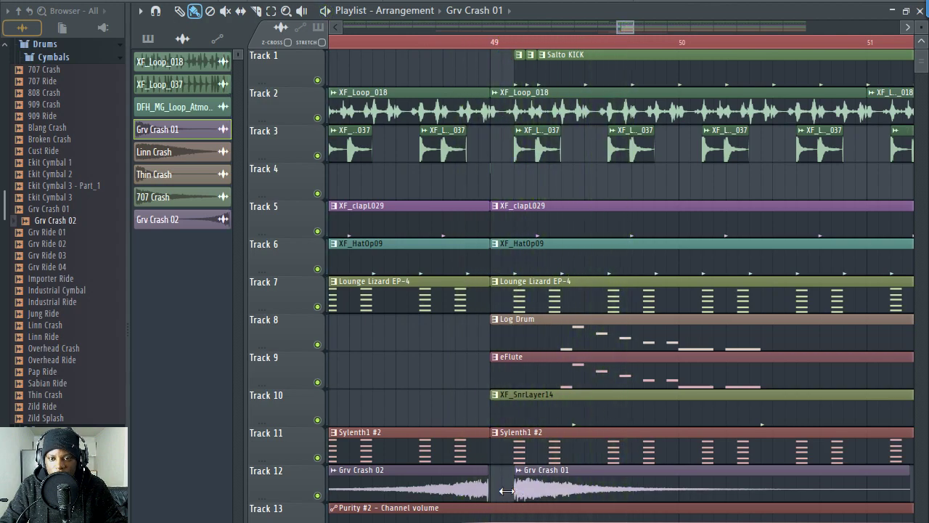
drag(528, 490, 552, 486)
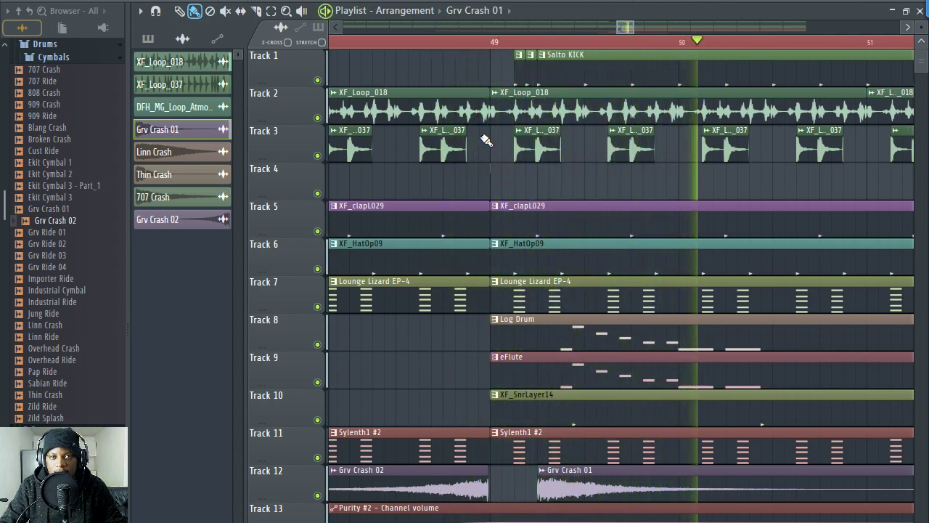
ctrl+scroll(523, 441, down, 2)
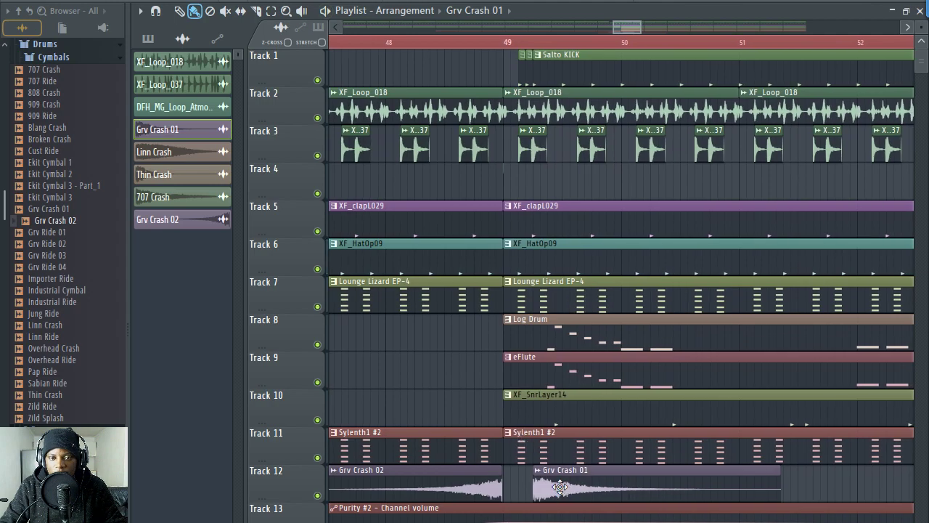
drag(559, 488, 529, 486)
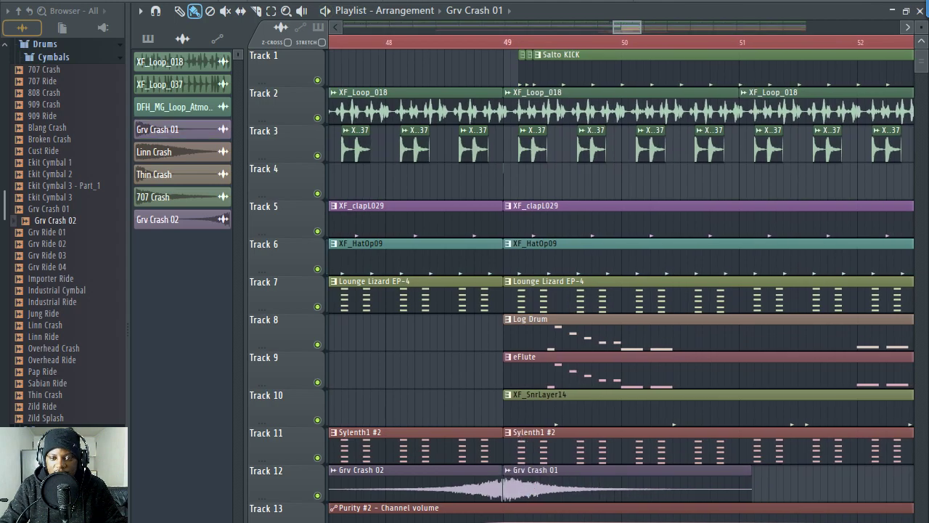
Play back the transition across bar 49 to check the crash at bar 49 against the double kick slices
key(space)
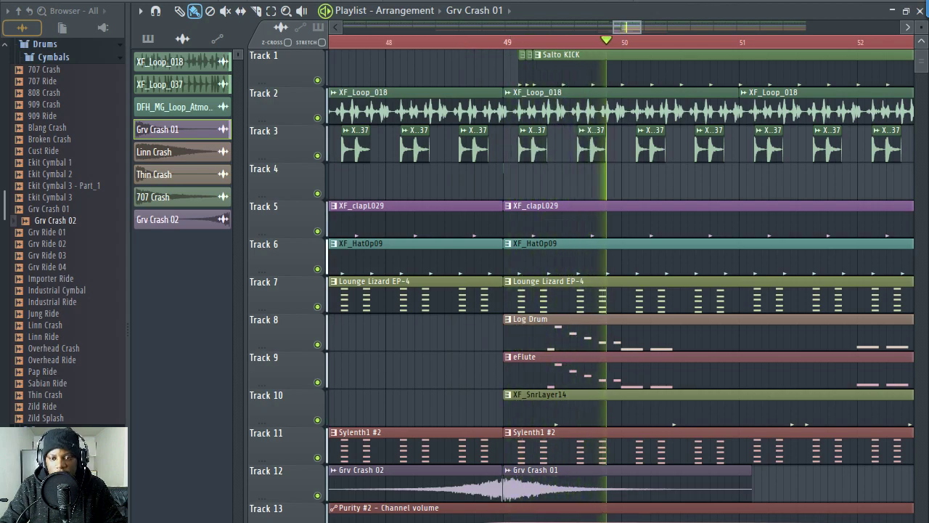
key(space)
scroll(546, 45, up, 5)
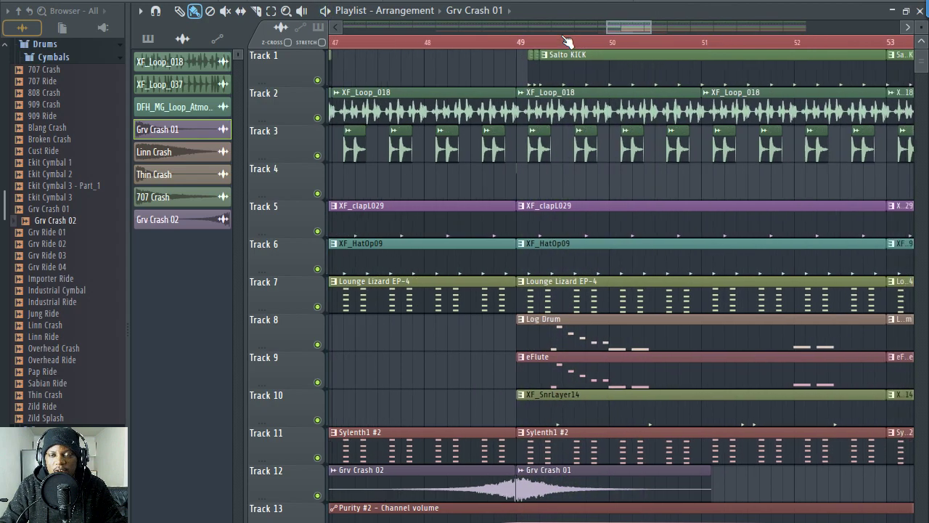
scroll(545, 45, down, 5)
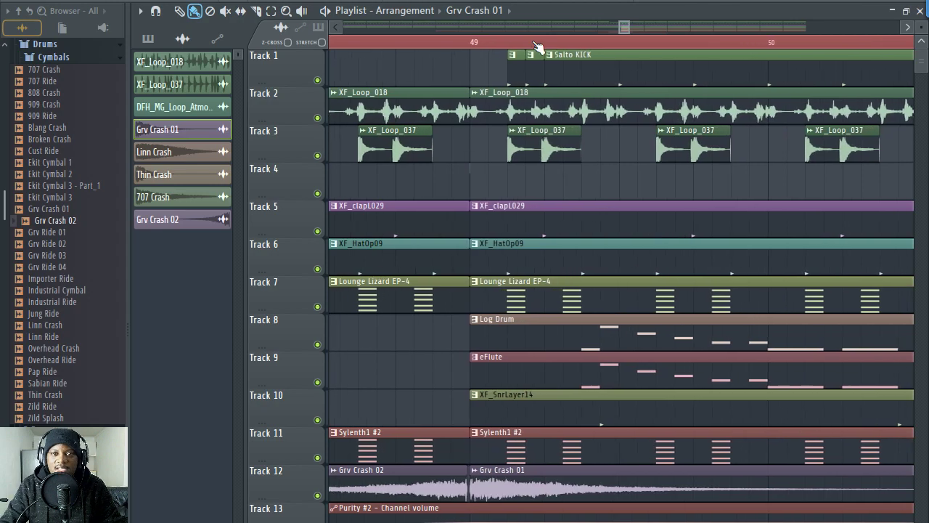
click(445, 42)
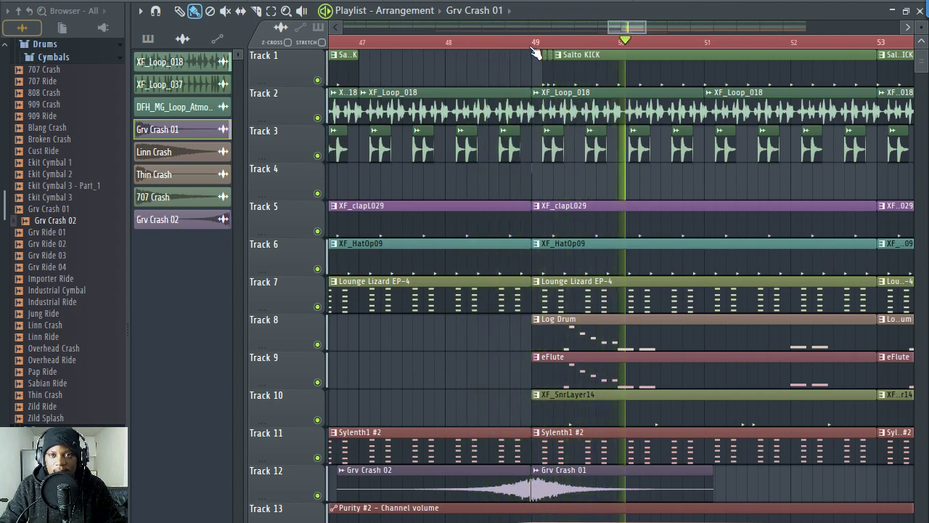
scroll(543, 43, up, 3)
scroll(546, 45, down, 3)
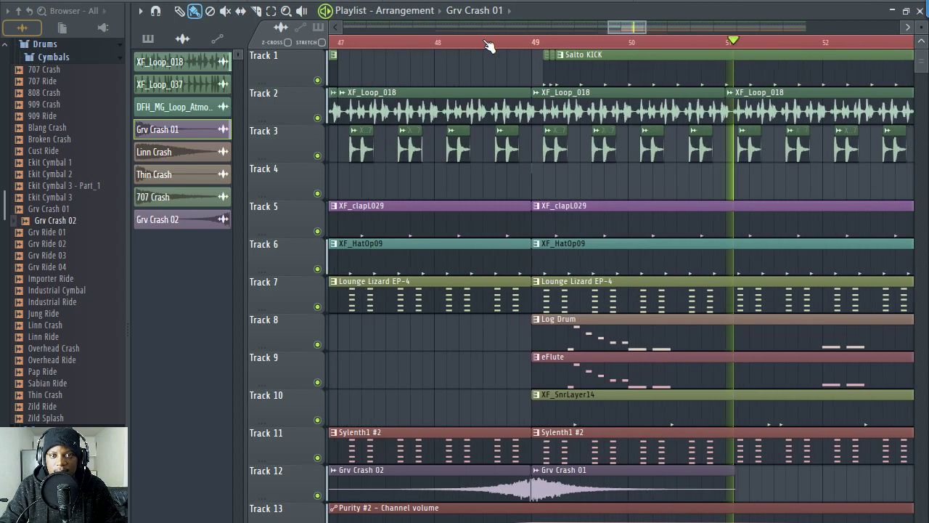
scroll(493, 46, down, 1)
key(space)
Fill the kick gap from bar 47 past bar 48 with short Salto KICK slices spaced half a beat apart
scroll(411, 43, down, 2)
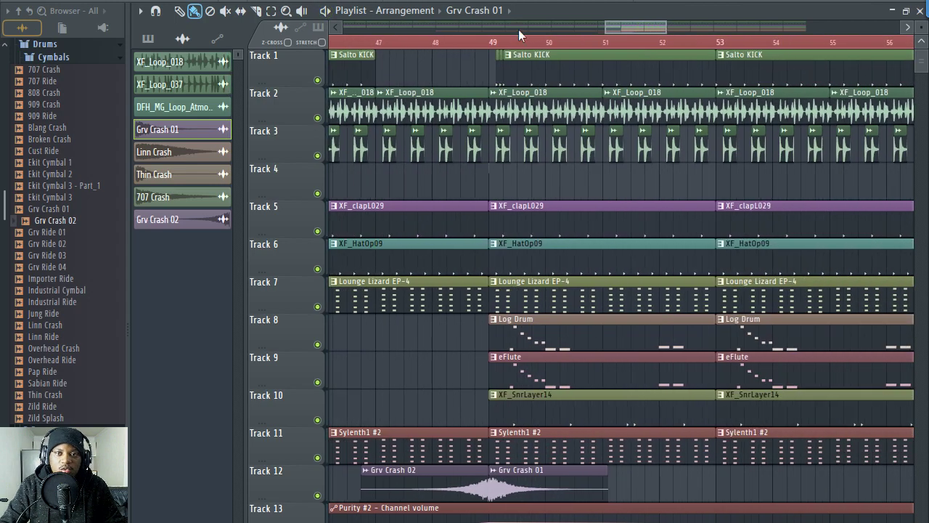
drag(634, 28, 618, 29)
scroll(599, 42, up, 3)
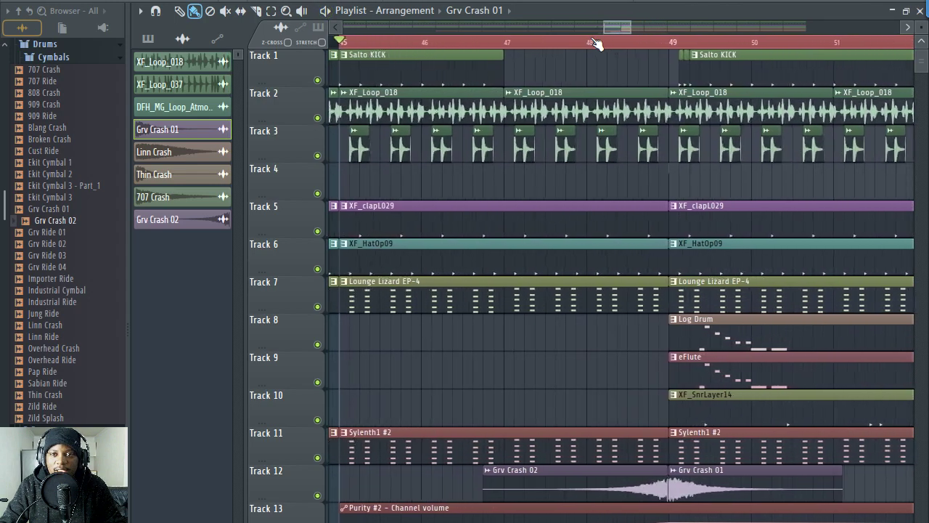
click(720, 77)
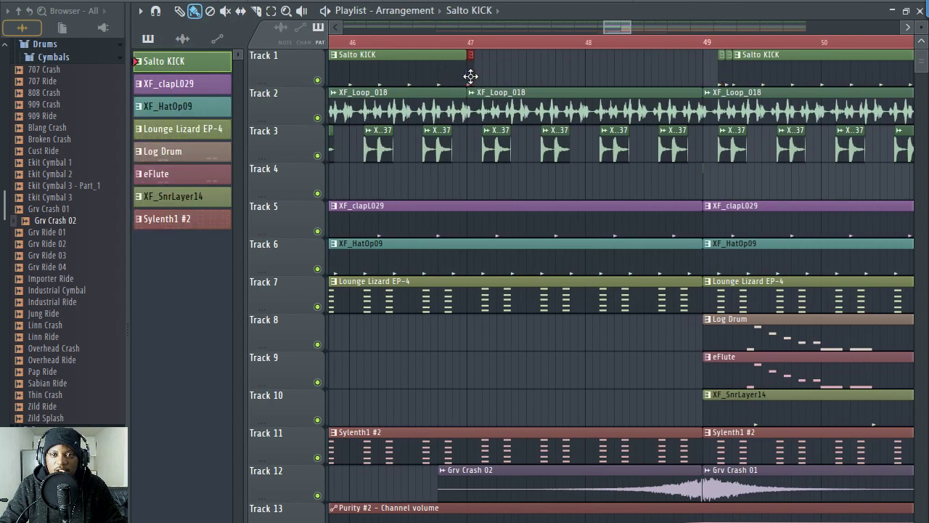
scroll(490, 47, up, 2)
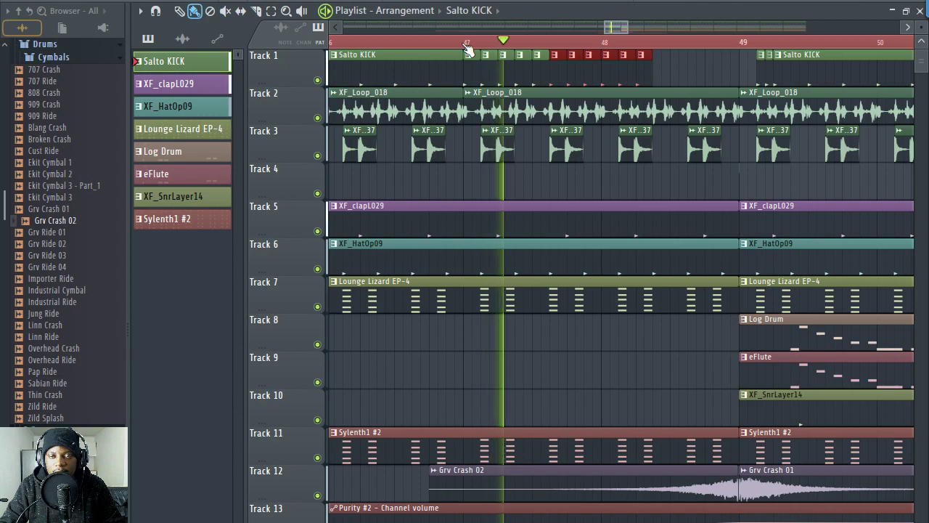
Replace the Salto KICK slices after bar 48 with half-length ones and duplicate them up to bar 49 for a faster roll
click(663, 72)
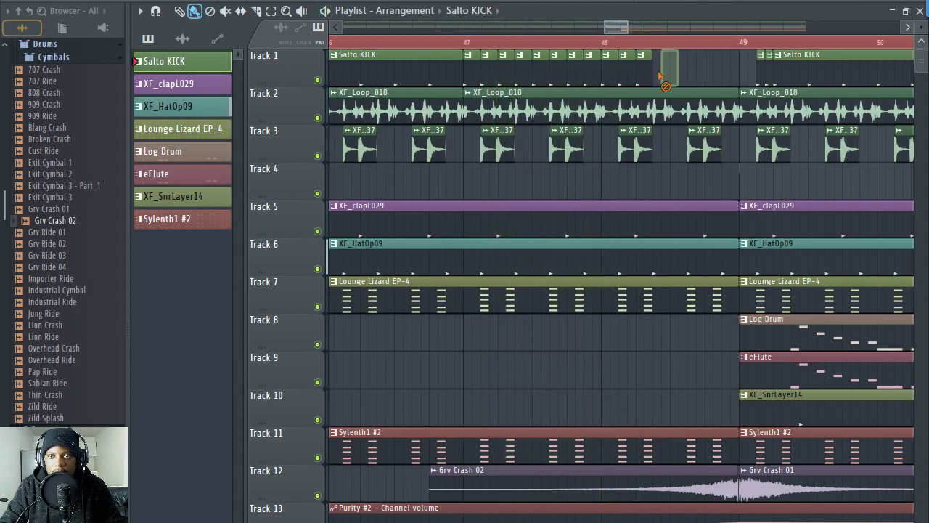
scroll(627, 61, up, 8)
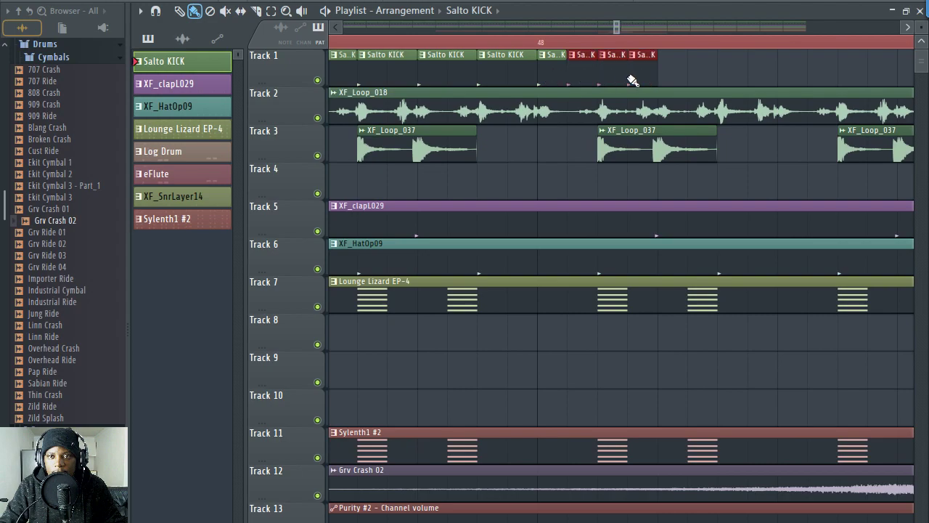
key(ctrl+b)
key(ctrl+b)
scroll(653, 56, down, 6)
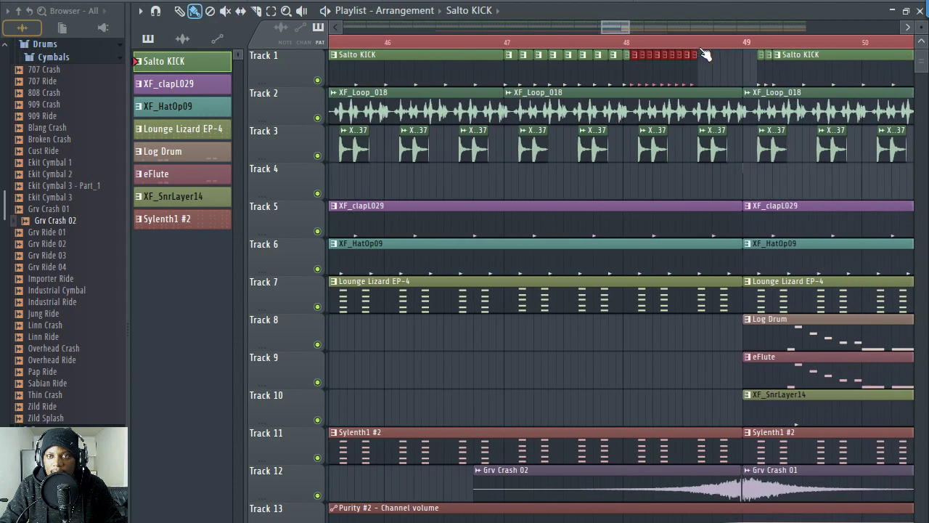
scroll(733, 45, up, 3)
drag(690, 77, 743, 78)
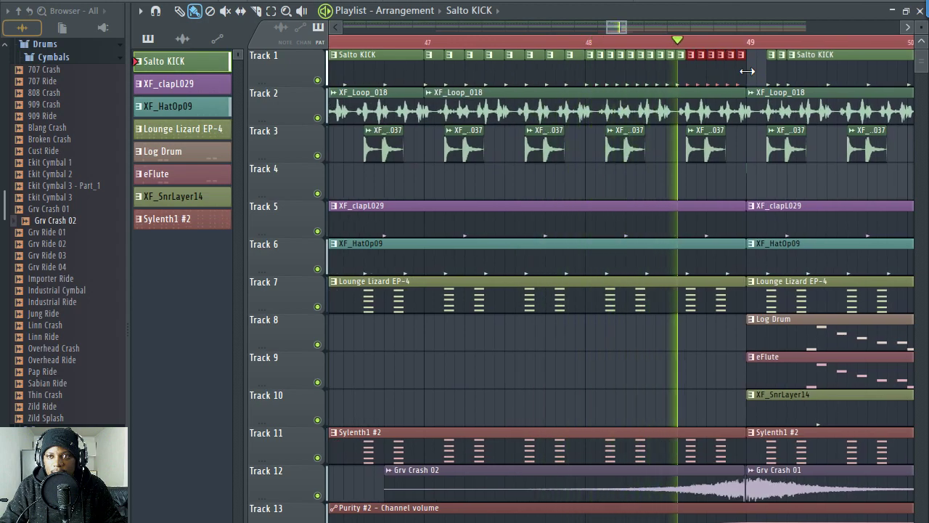
Delete the second short Salto KICK slice after bar 49 and play the kick roll through the transition
scroll(762, 75, up, 2)
right_click(771, 75)
scroll(742, 44, down, 3)
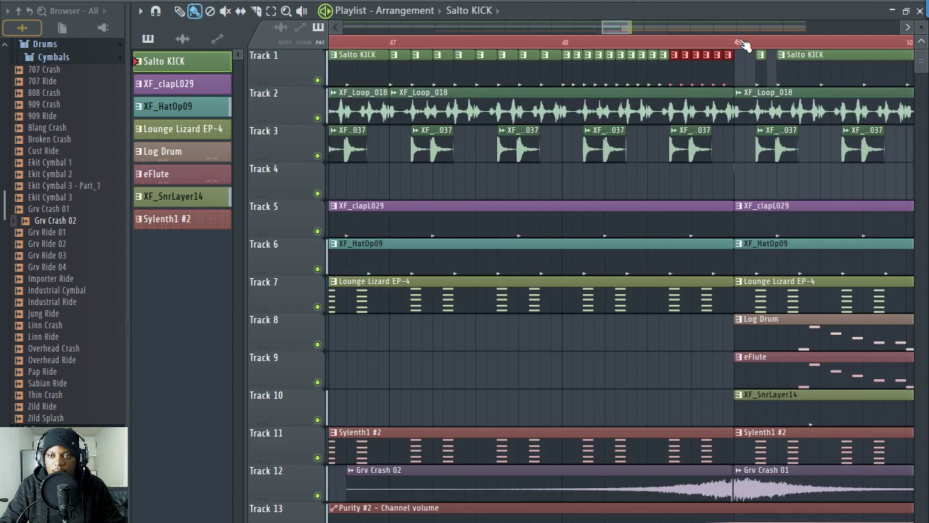
click(442, 42)
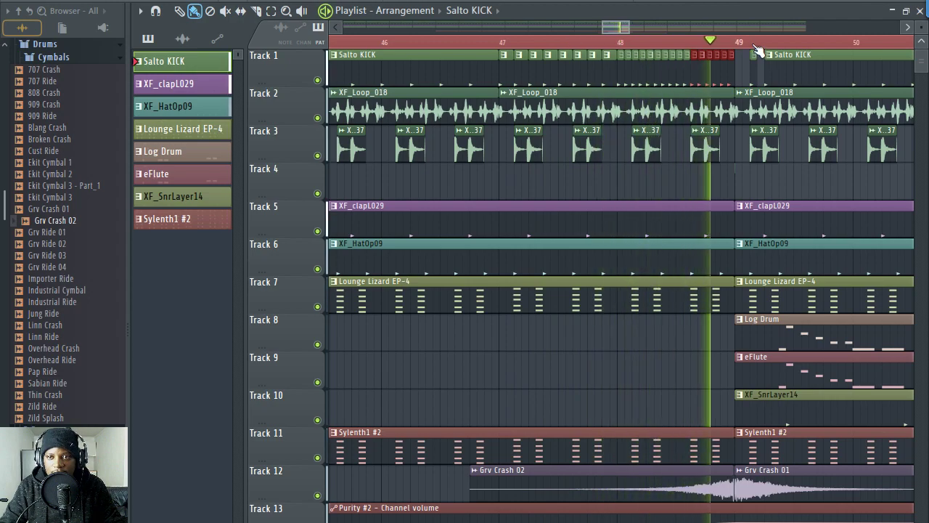
scroll(748, 48, down, 4)
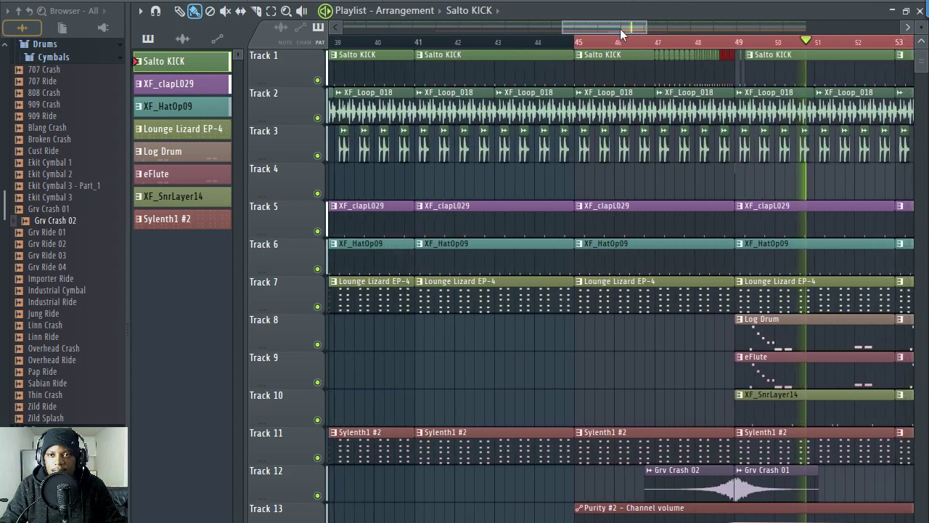
scroll(627, 28, down, 2)
key(space)
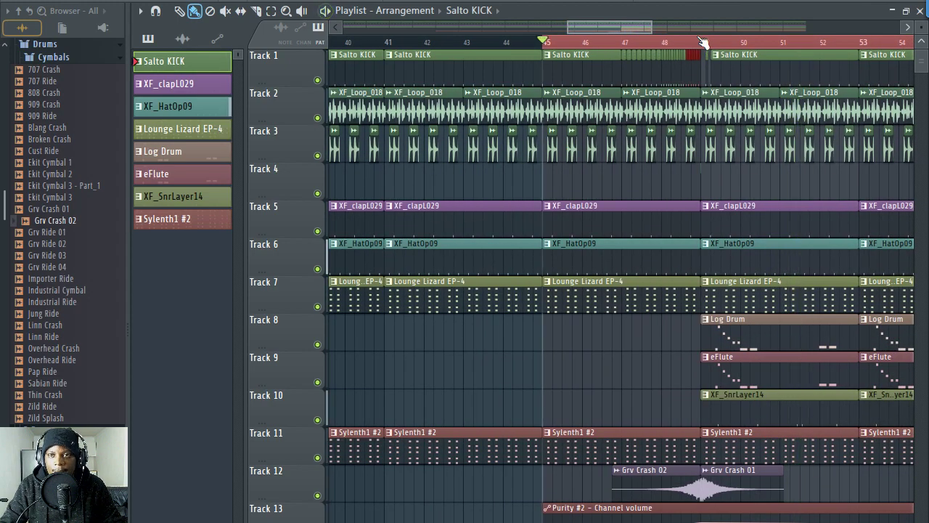
Browse the SFX sample folder and preview Alma Radio 3 SFX
scroll(707, 48, up, 4)
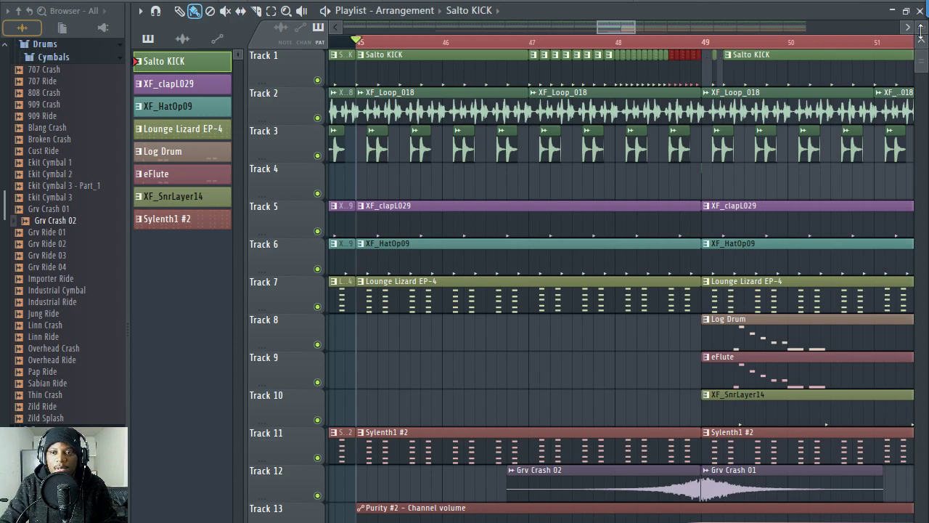
click(63, 57)
click(54, 123)
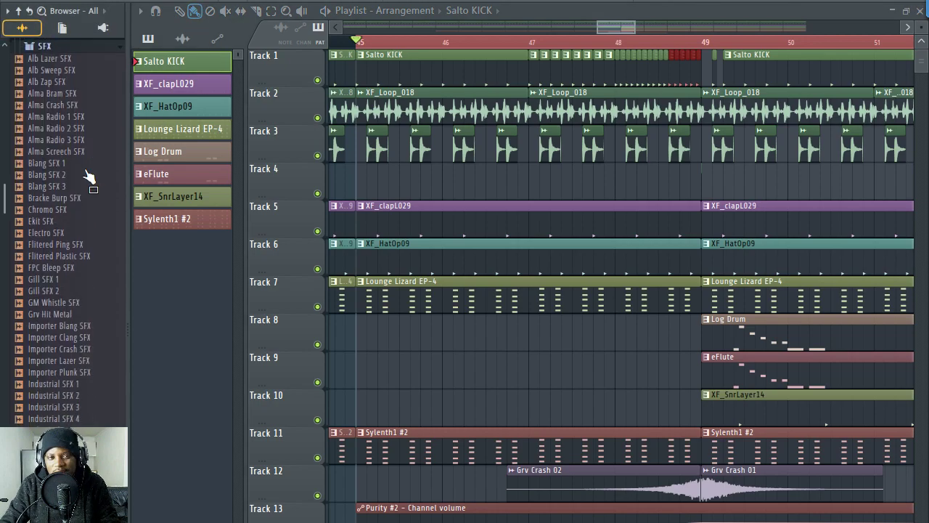
click(69, 142)
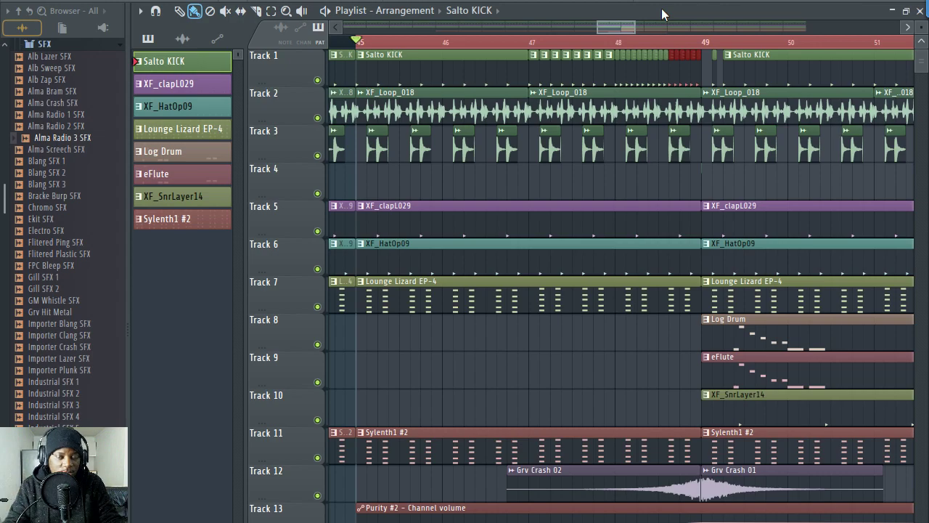
scroll(656, 50, down, 2)
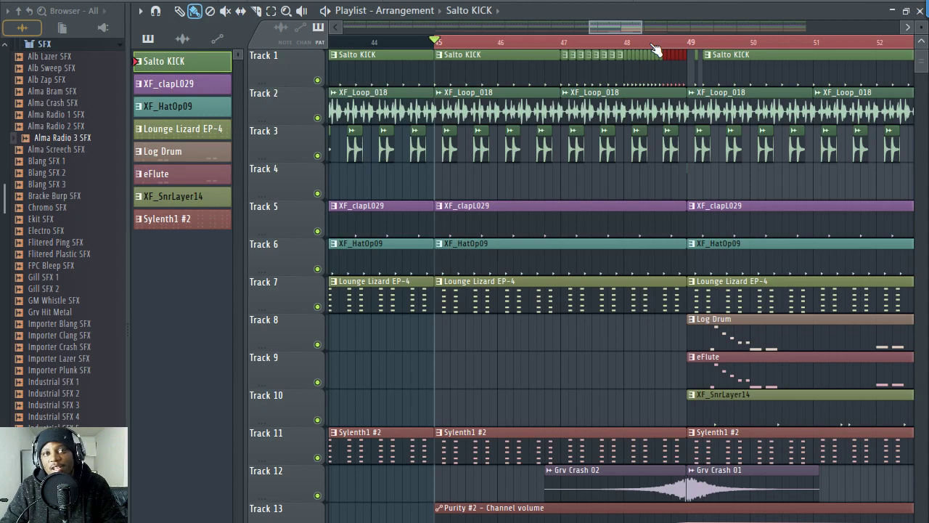
key(super)
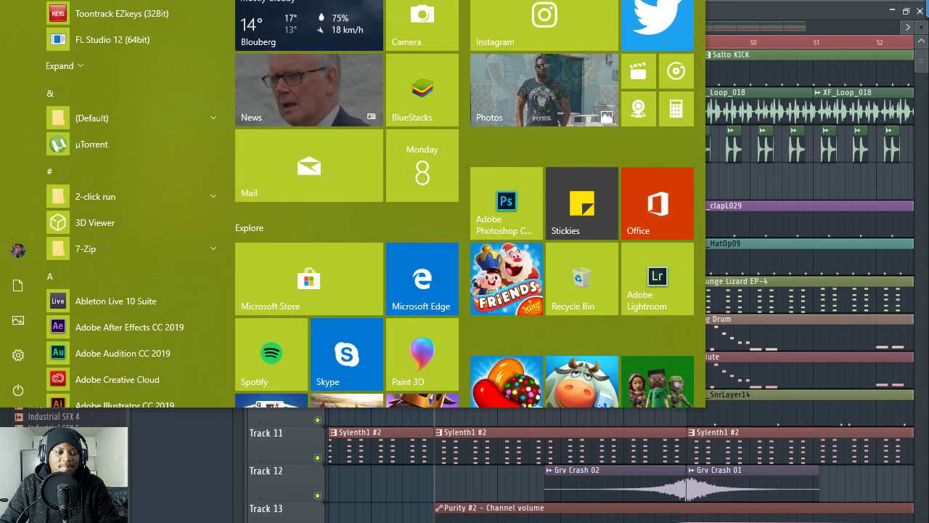